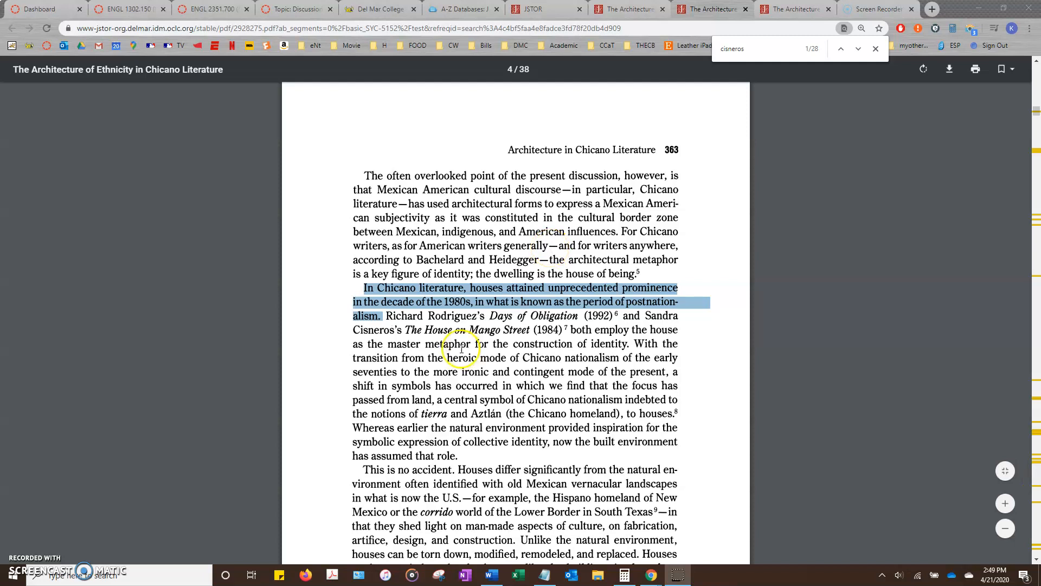
# Step: Copy the highlighted sentence about houses in Chicano literature from the article and paste it as text only into the blank Word document
pyautogui.click(374, 288)
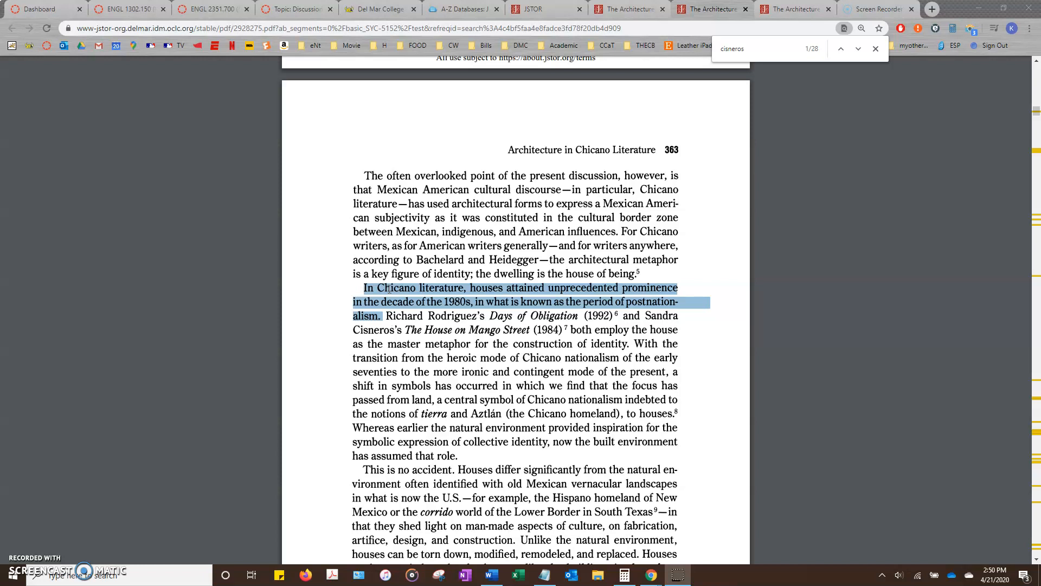
pyautogui.rightClick(410, 292)
pyautogui.click(414, 297)
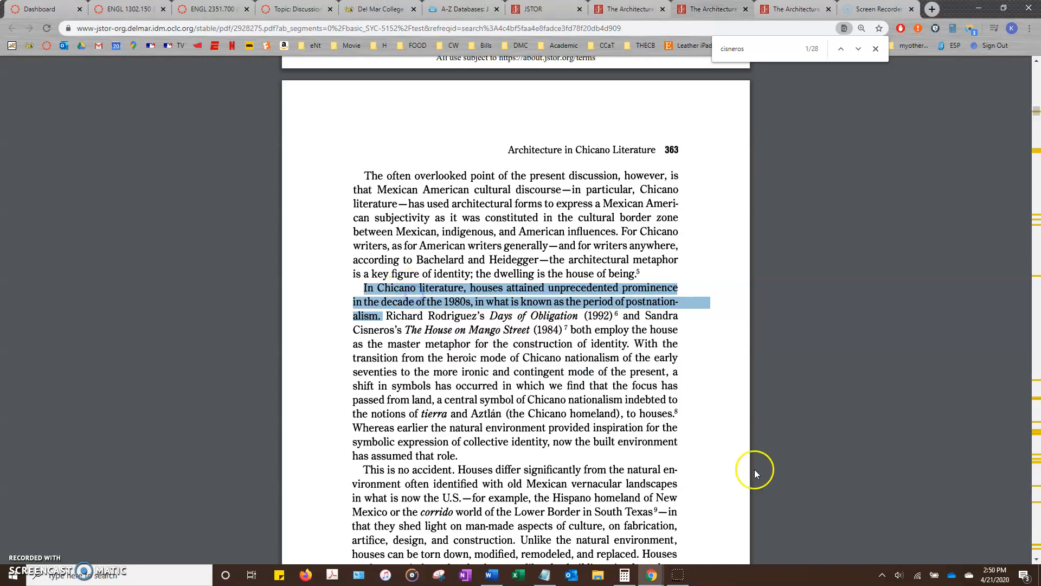
pyautogui.click(491, 575)
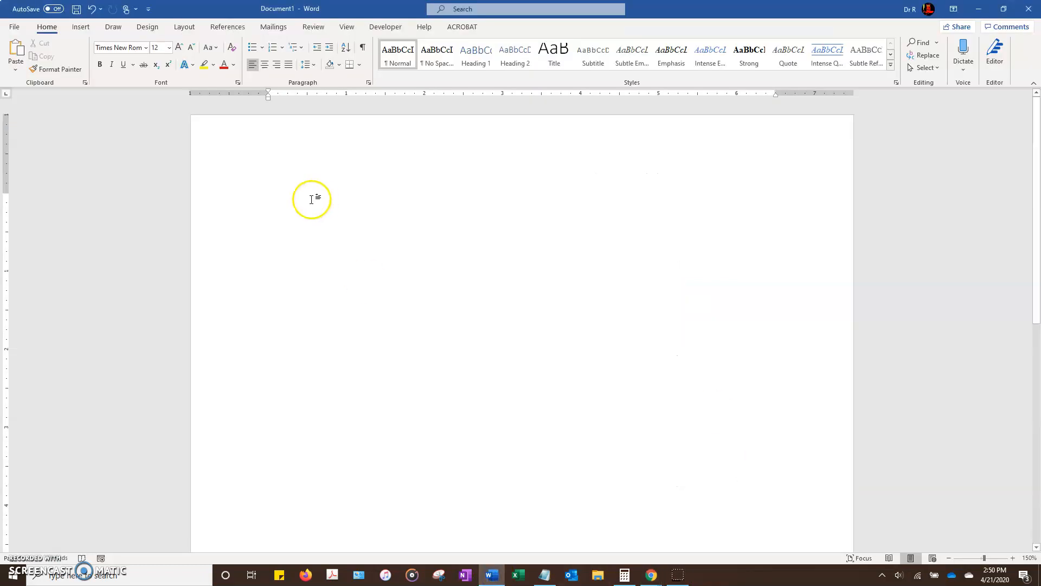
pyautogui.rightClick(268, 200)
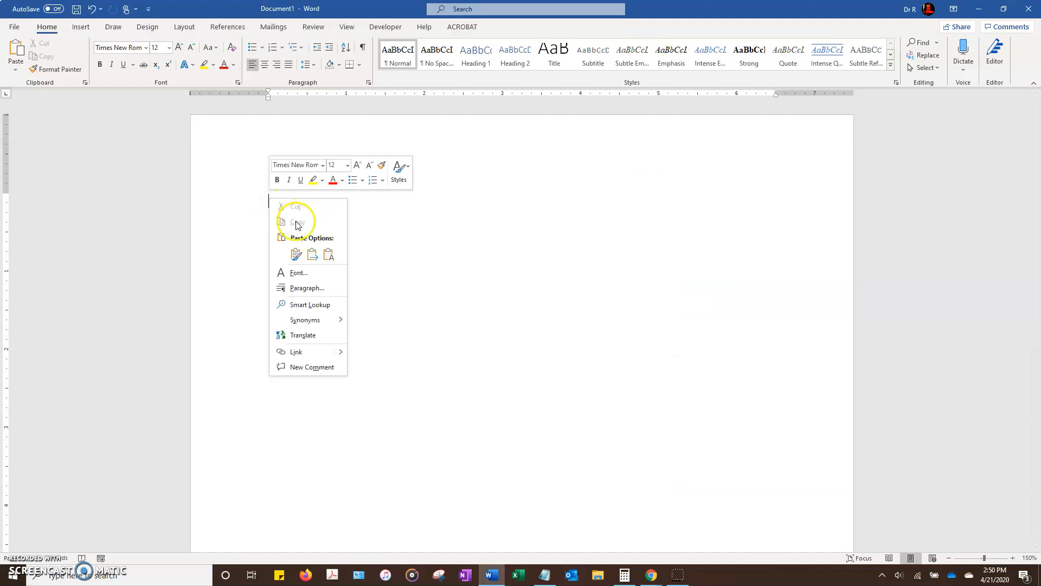
pyautogui.click(328, 254)
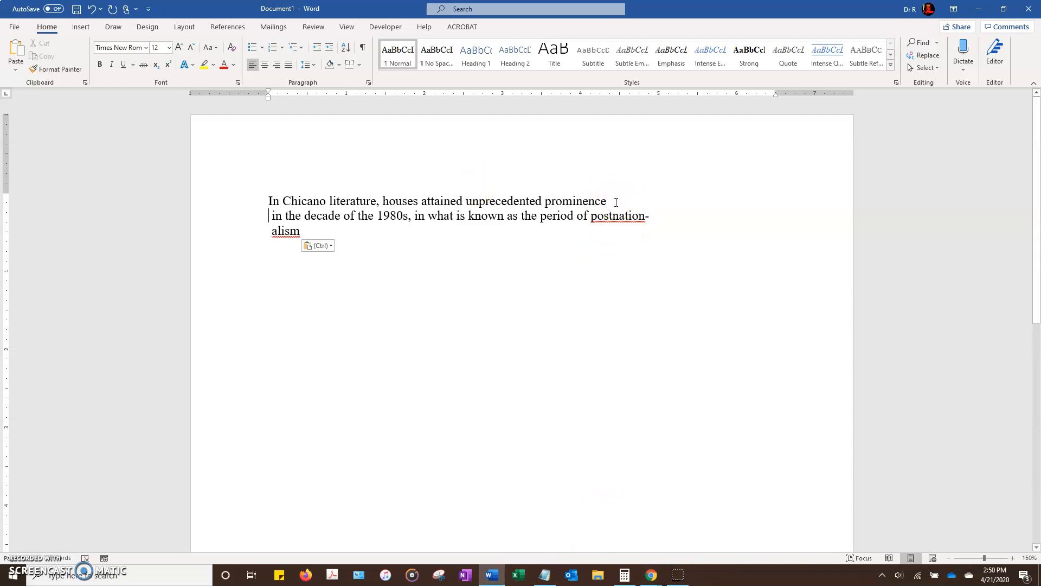
# Step: Remove the line breaks from the pasted sentence and rejoin the split word as "postnationalism"
pyautogui.press('BackSpace')
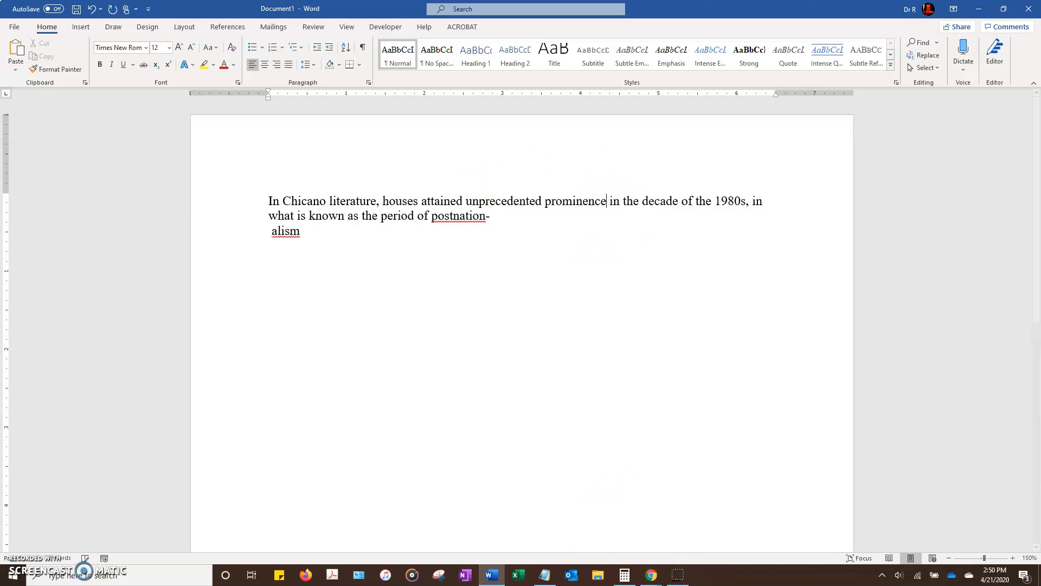
pyautogui.click(514, 217)
pyautogui.press('Delete')
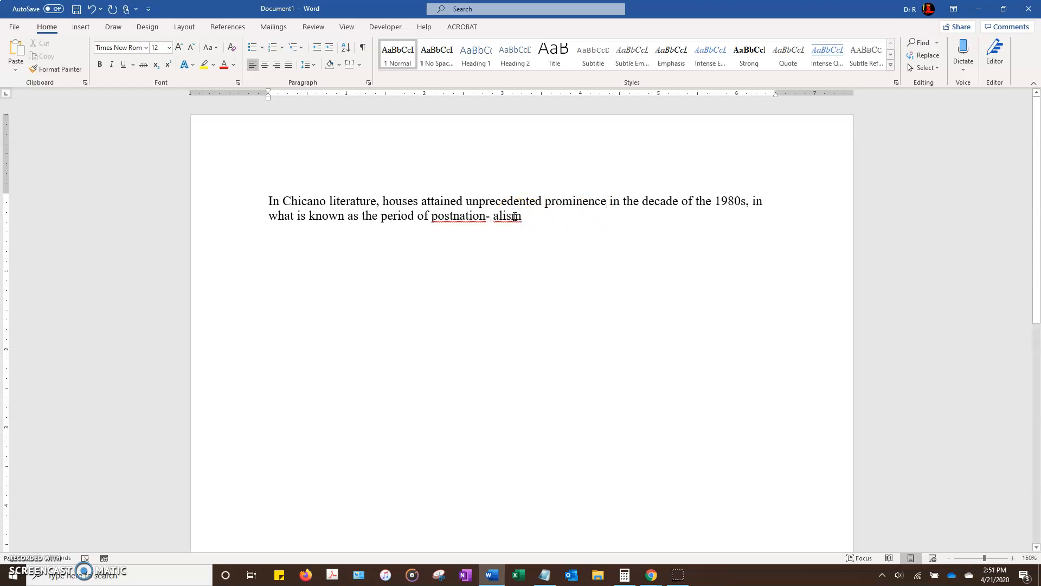
pyautogui.press('Delete')
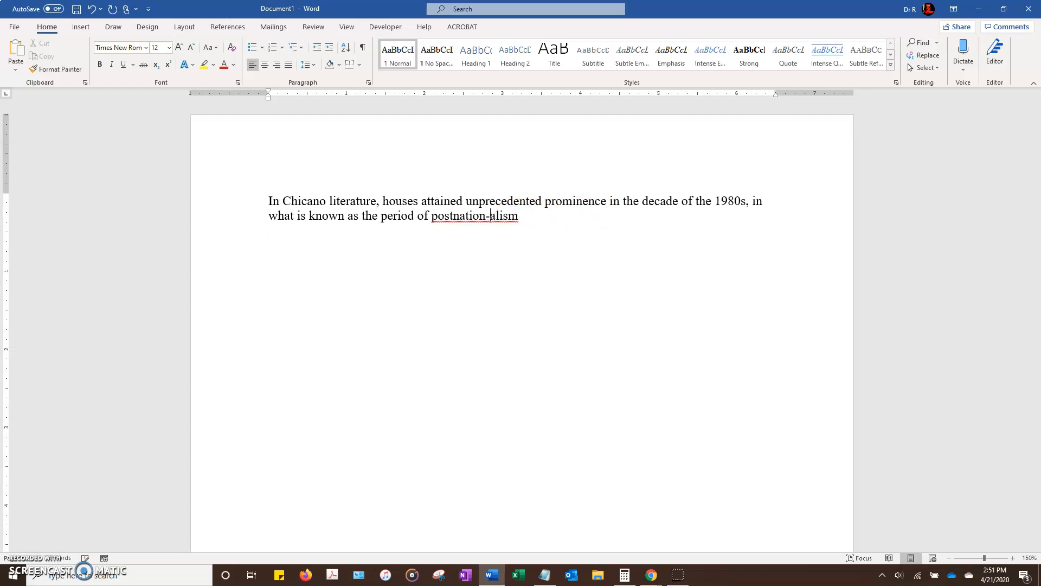
pyautogui.press('BackSpace')
pyautogui.click(526, 219)
# Step: Enclose the sentence in quotation marks and add a parenthetical citation with the author's surname and page 363
pyautogui.click(270, 201)
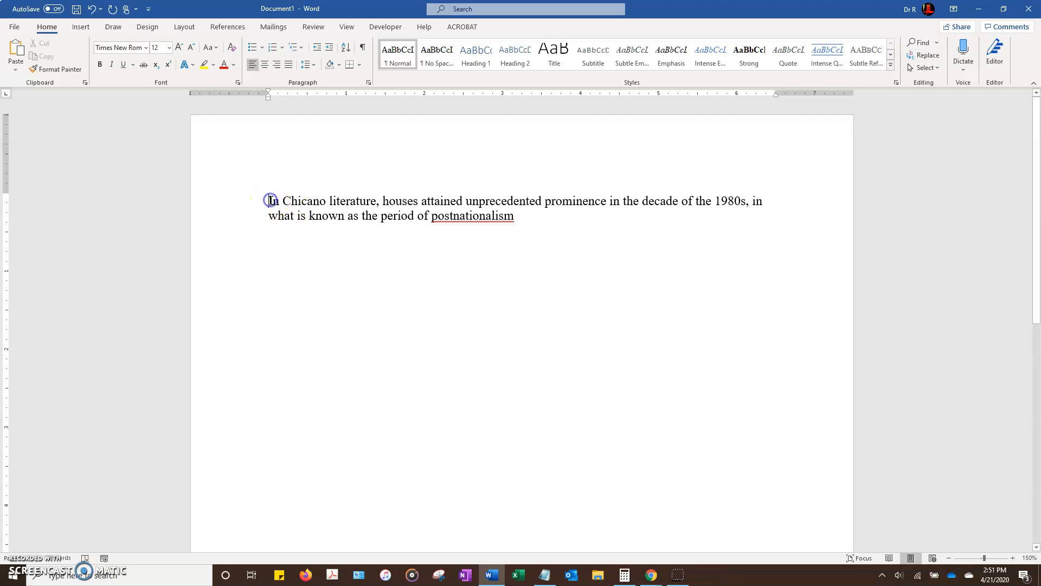
pyautogui.write('"')
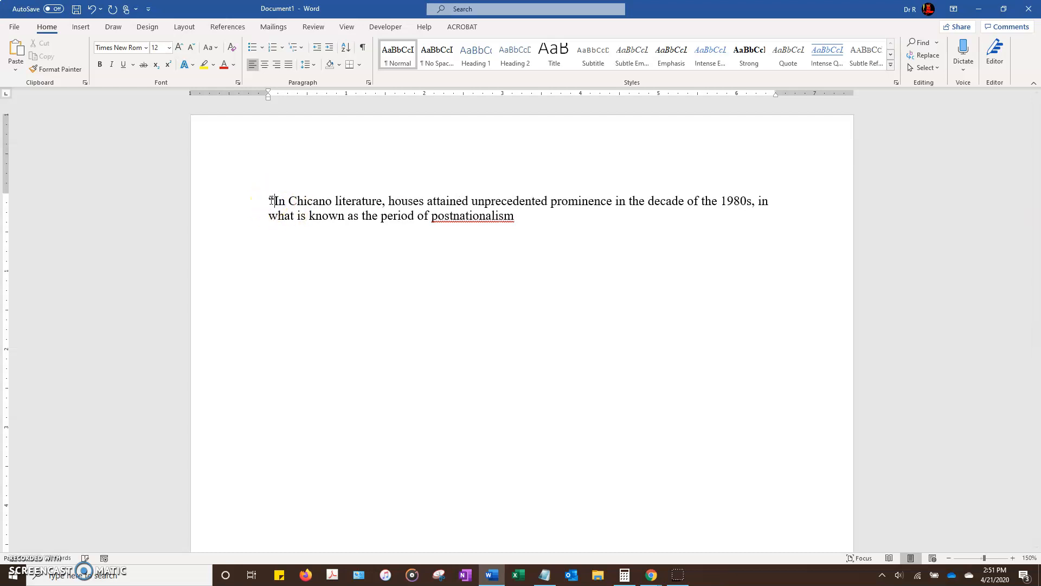
pyautogui.click(544, 220)
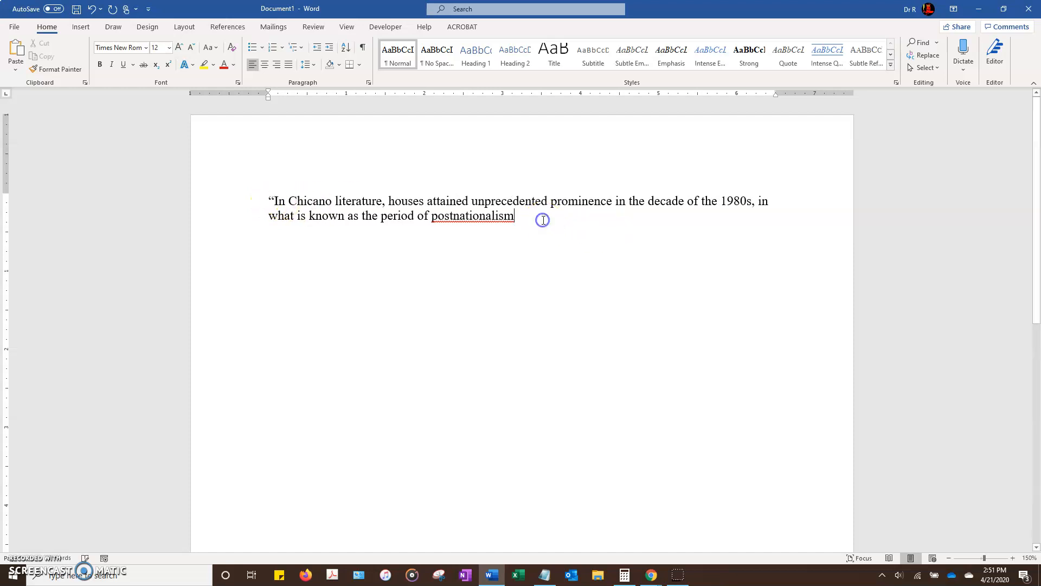
pyautogui.write('" (')
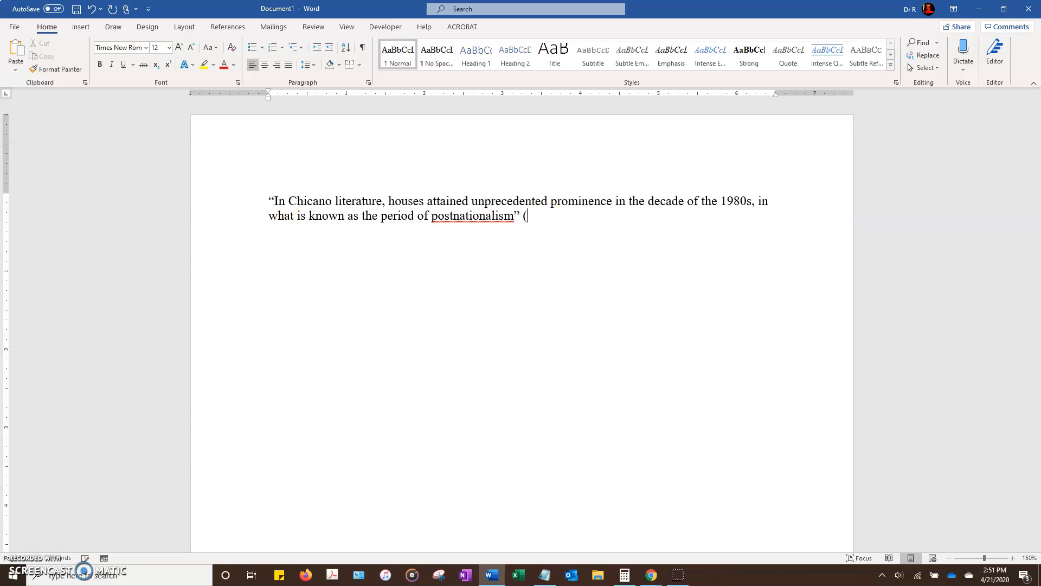
pyautogui.write('Kaup 363)')
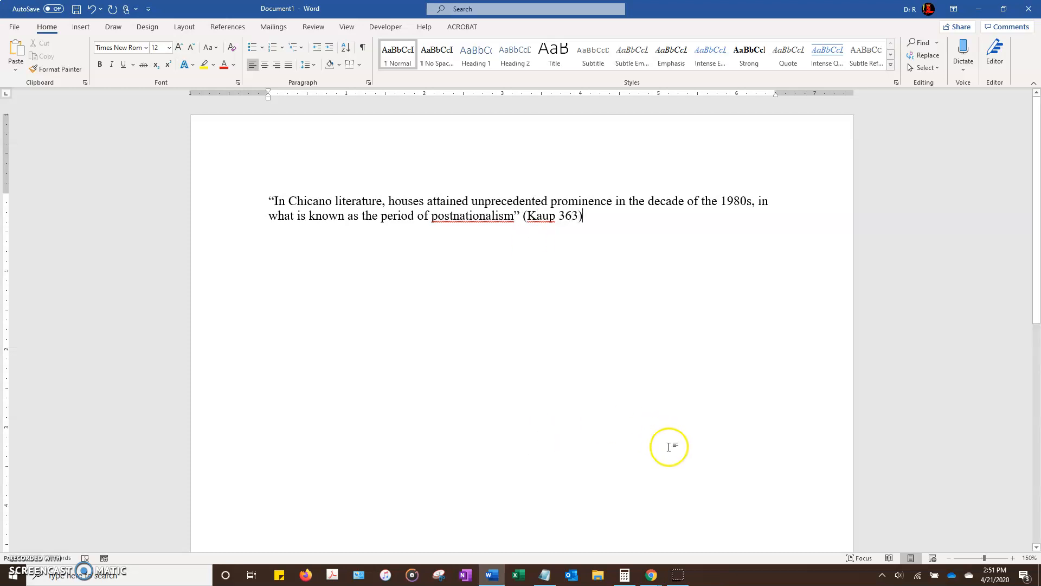
# Step: Switch to the article in Chrome and check the author on its title page and the quoted sentence on page 363
pyautogui.moveTo(650, 578)
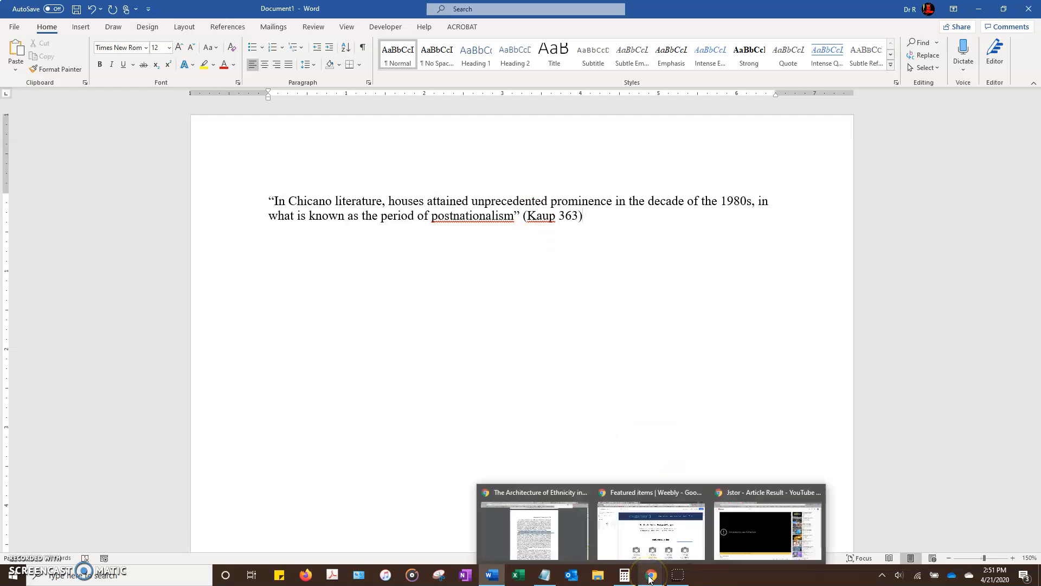
pyautogui.click(532, 526)
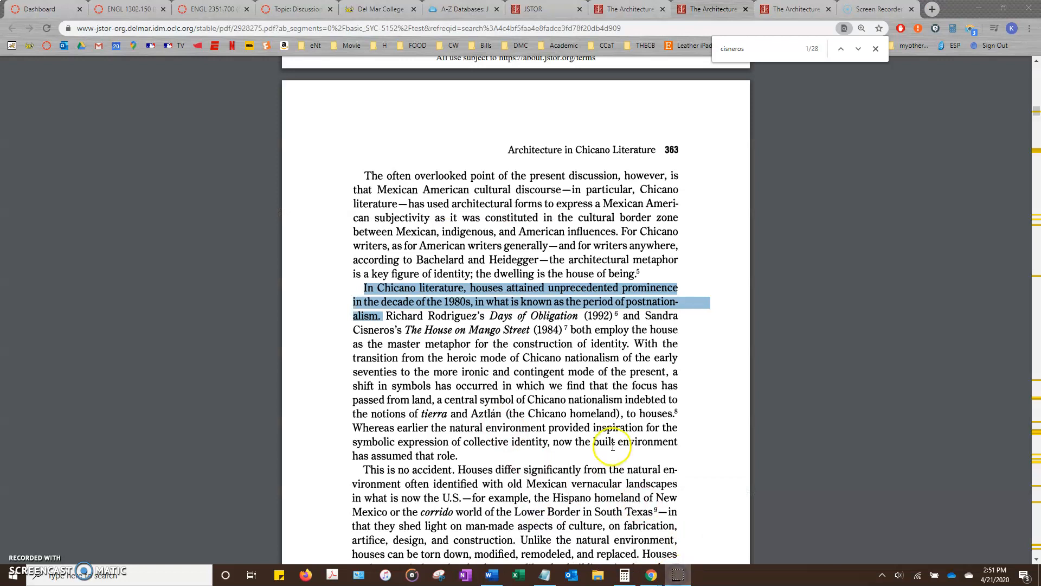
pyautogui.click(510, 344)
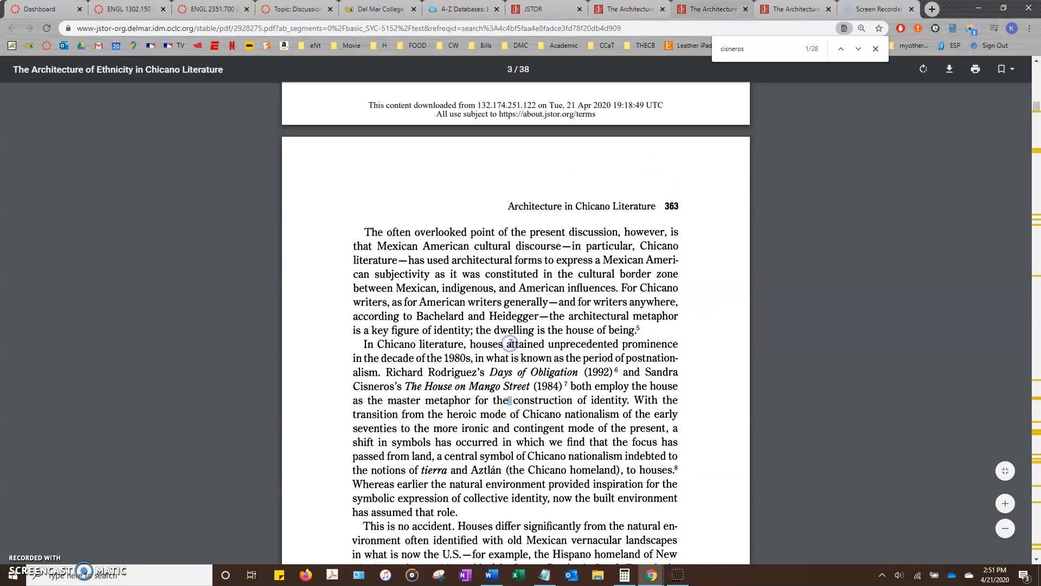
pyautogui.scroll(20, 510, 343)
pyautogui.moveTo(342, 318); pyautogui.dragTo(378, 319)
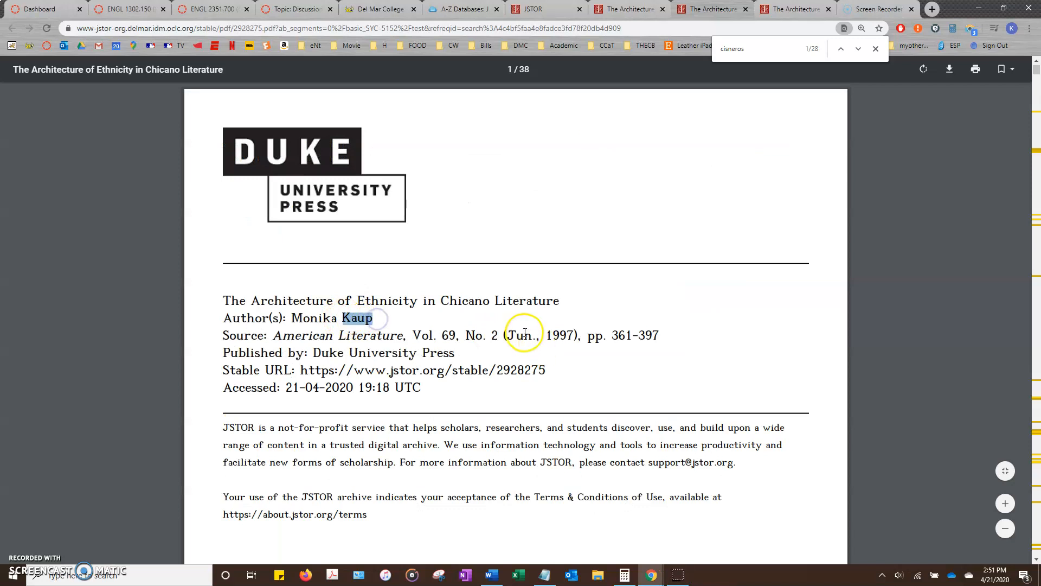
pyautogui.scroll(-20, 525, 333)
pyautogui.scroll(-15, 525, 333)
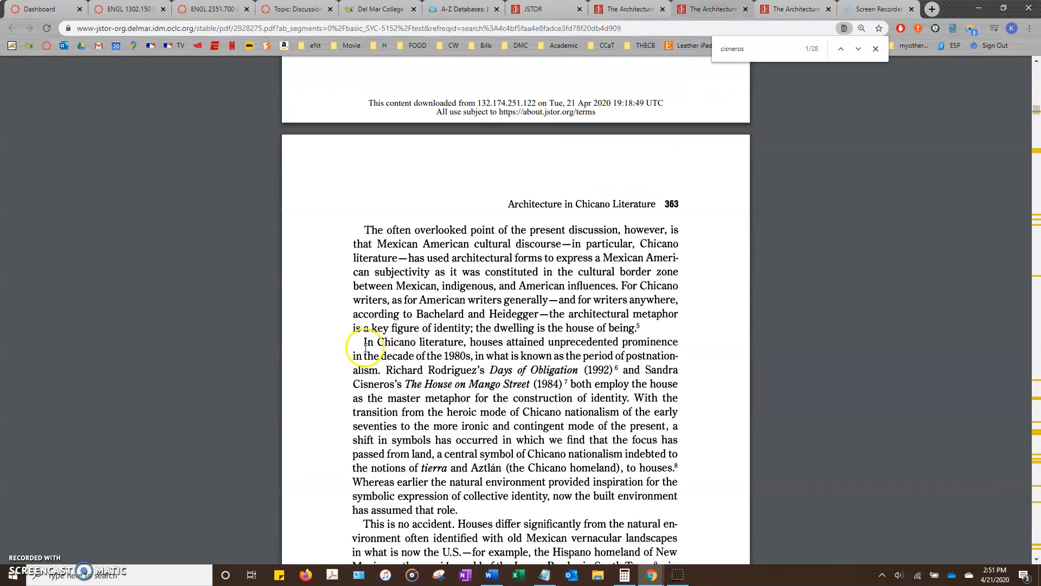
pyautogui.moveTo(364, 342); pyautogui.dragTo(383, 371)
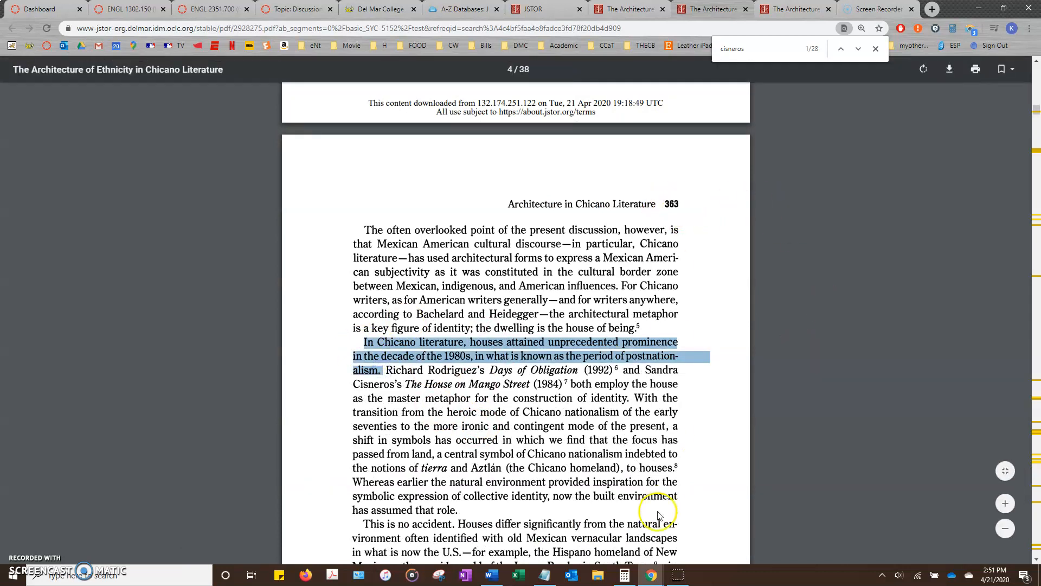
# Step: Back in Word, end the citation with a period and add the dashed note "Bien Pretty and the house. House sitting job. Roaches, maybe?" below
pyautogui.click(498, 574)
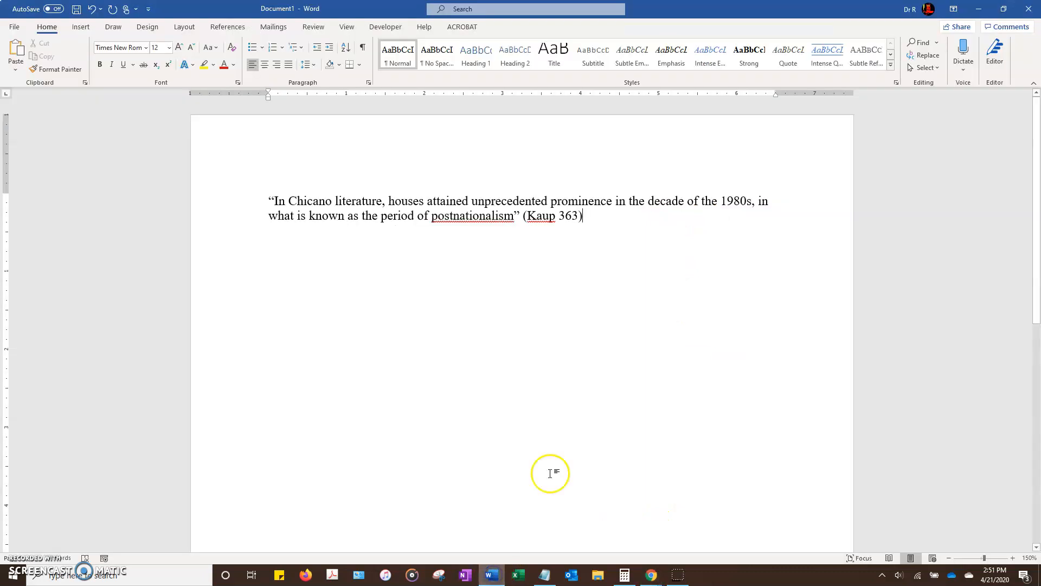
pyautogui.write('.')
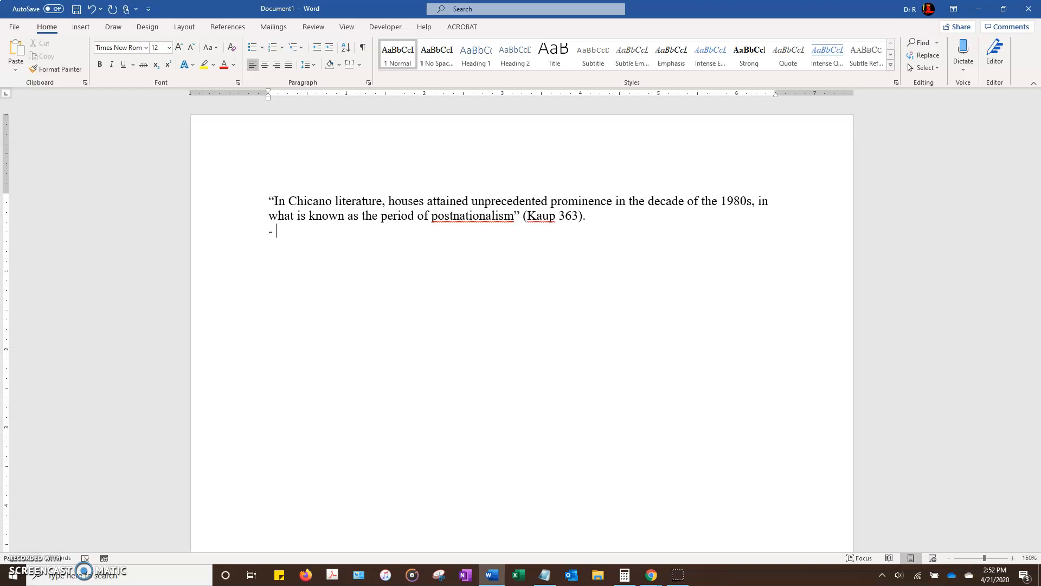
pyautogui.write('Bien Pretty and the house')
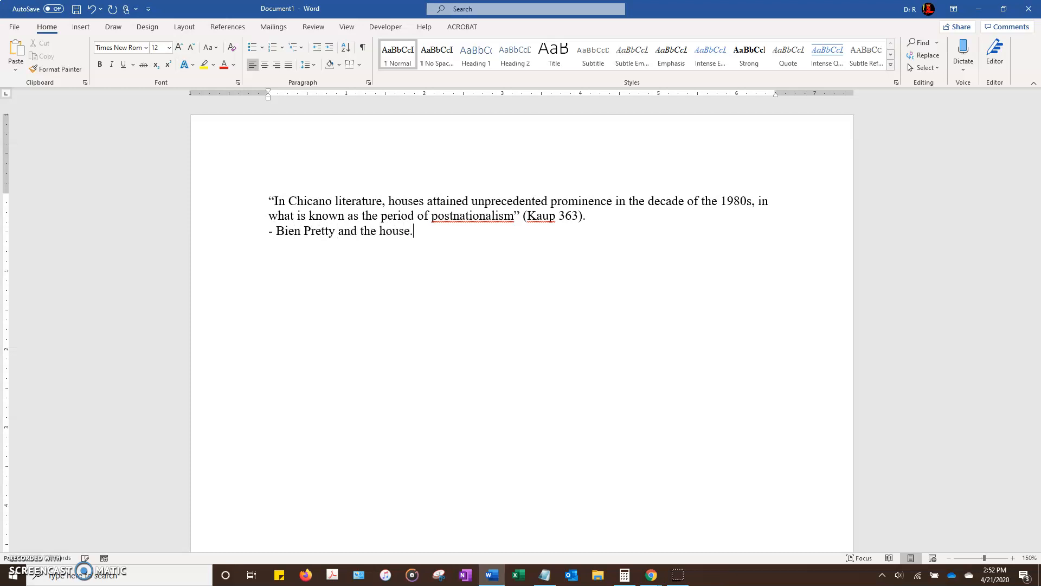
pyautogui.write('. House sitting job. Roaches')
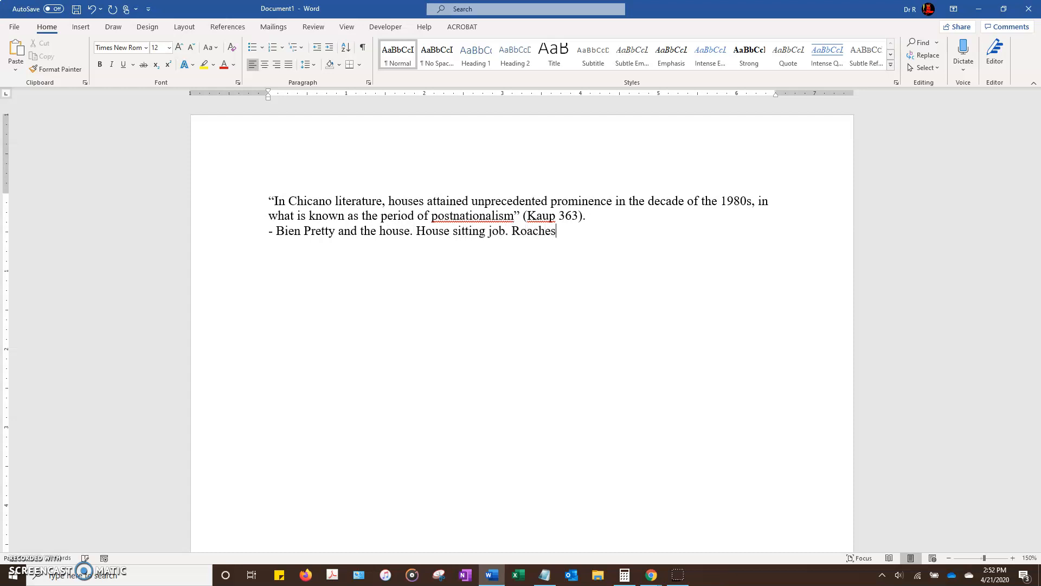
pyautogui.write(', maybe')
pyautogui.write('?')
# Step: Add two more dashed notes on separate lines: "What about the birds at the end." and "Research if this is a real house?"
pyautogui.write(' What abo')
pyautogui.write('ut the bire')
pyautogui.press('BackSpace')
pyautogui.write('ds at the end')
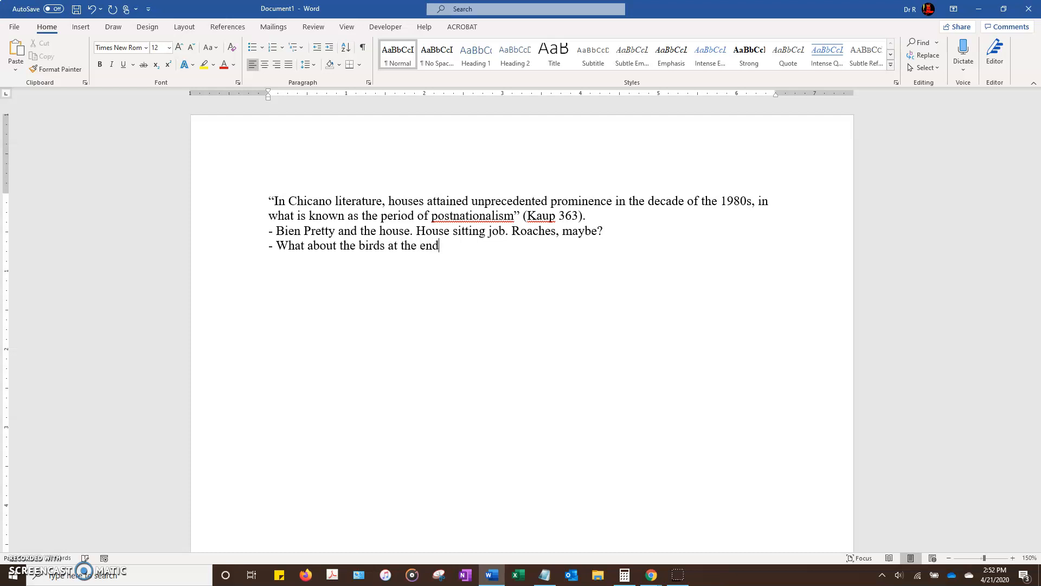
pyautogui.write('.R')
pyautogui.press('BackSpace')
pyautogui.write('Research if this is a')
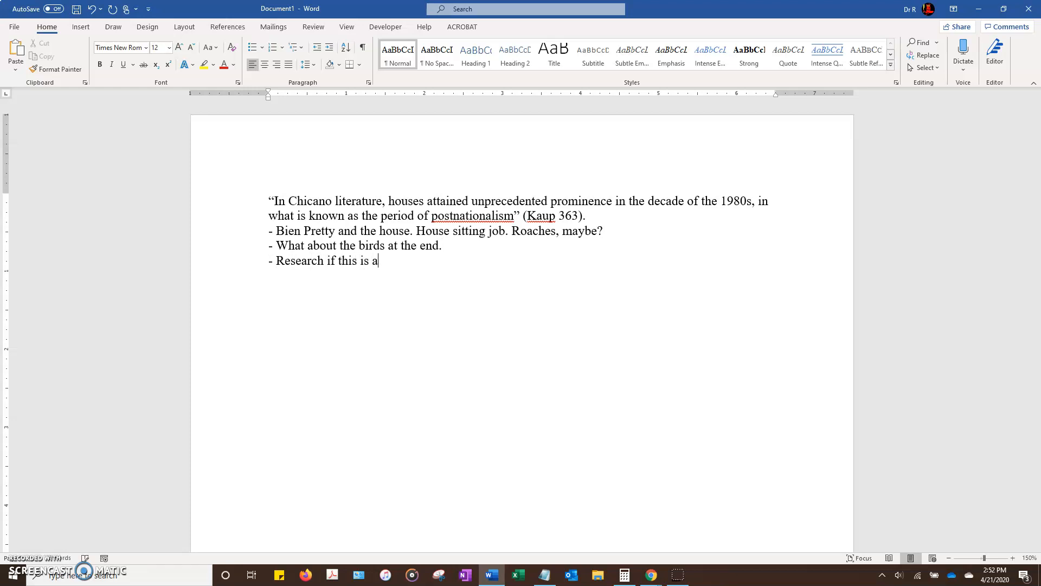
pyautogui.write(' real house?')
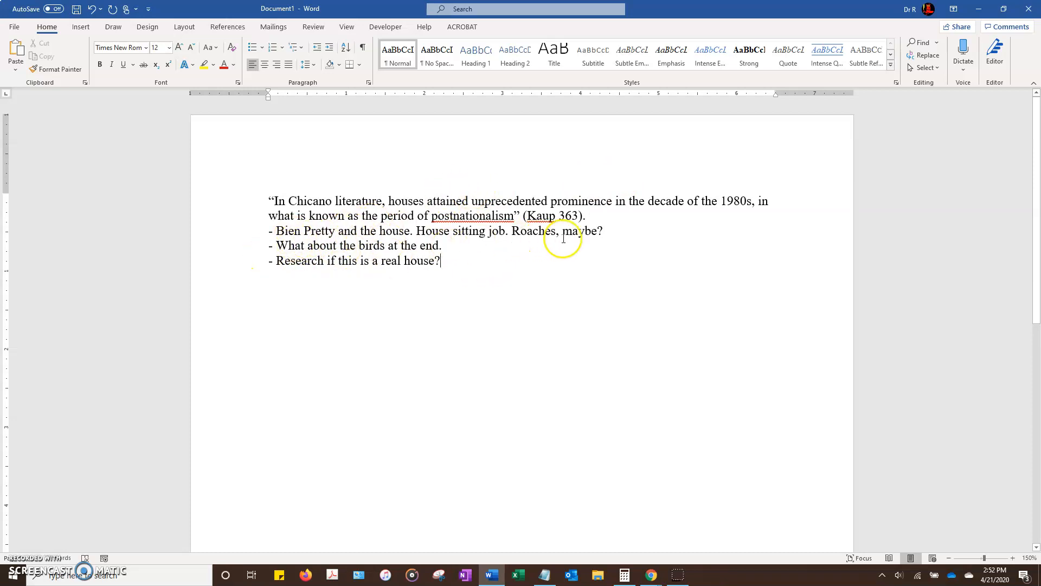
# Step: In the first note, italicize "Bien" and enclose the title "Bien Pretty" in quotation marks
pyautogui.click(276, 230)
pyautogui.moveTo(307, 229); pyautogui.dragTo(336, 230)
pyautogui.click(291, 228)
pyautogui.doubleClick(285, 230)
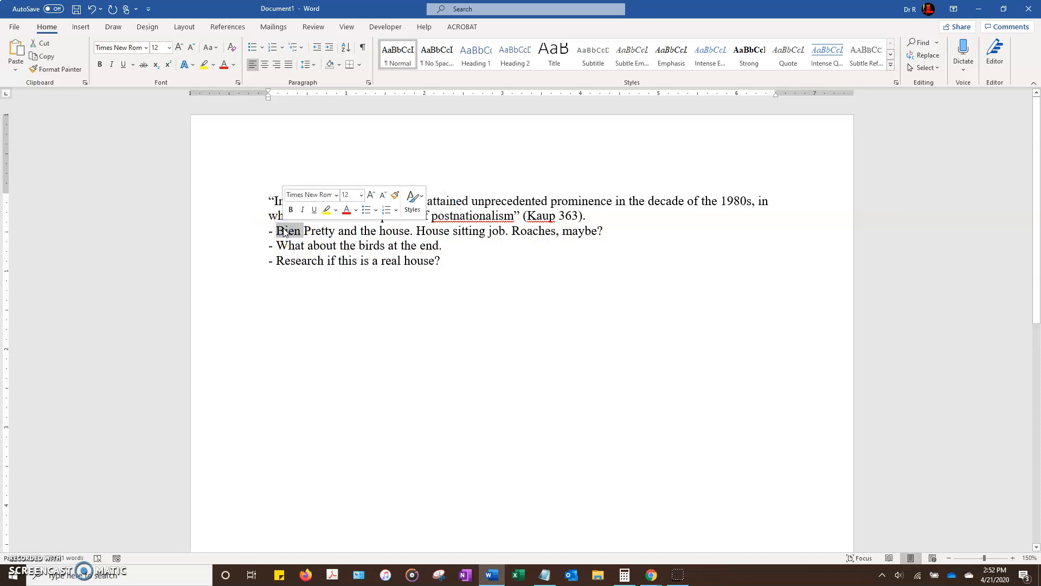
pyautogui.hotkey('ctrl', 'i')
pyautogui.click(277, 228)
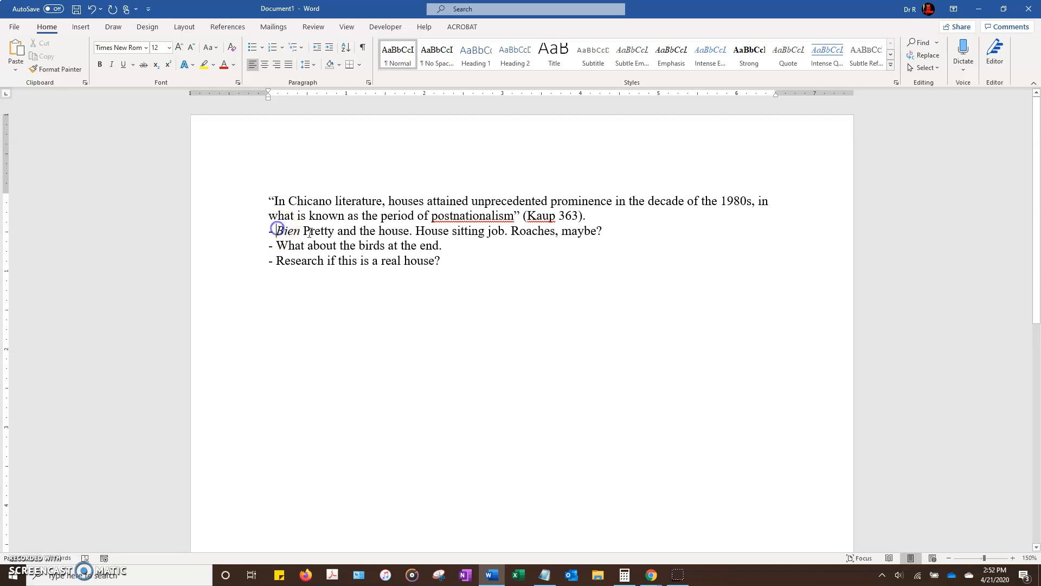
pyautogui.write('"')
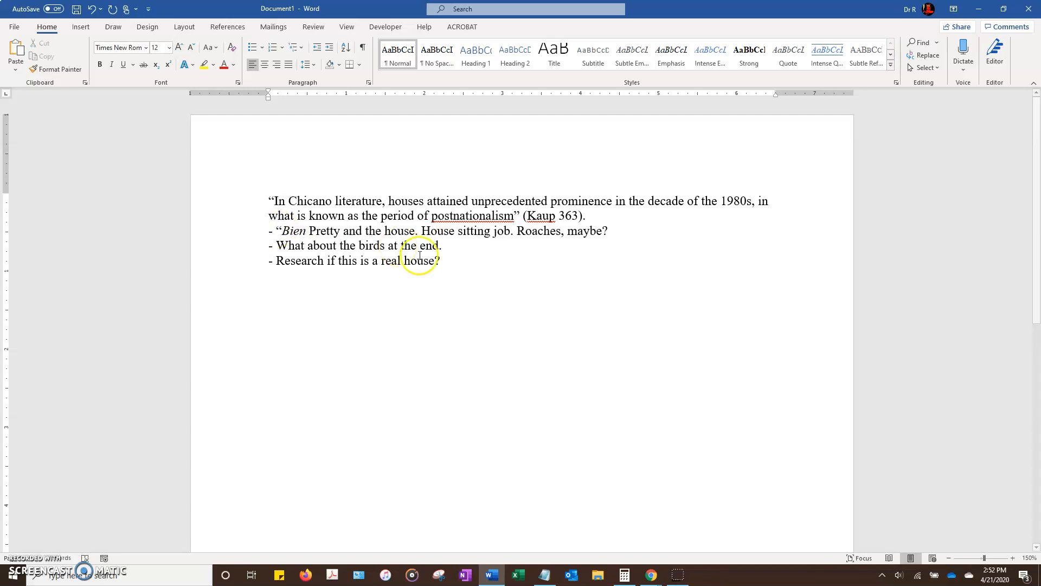
pyautogui.click(341, 231)
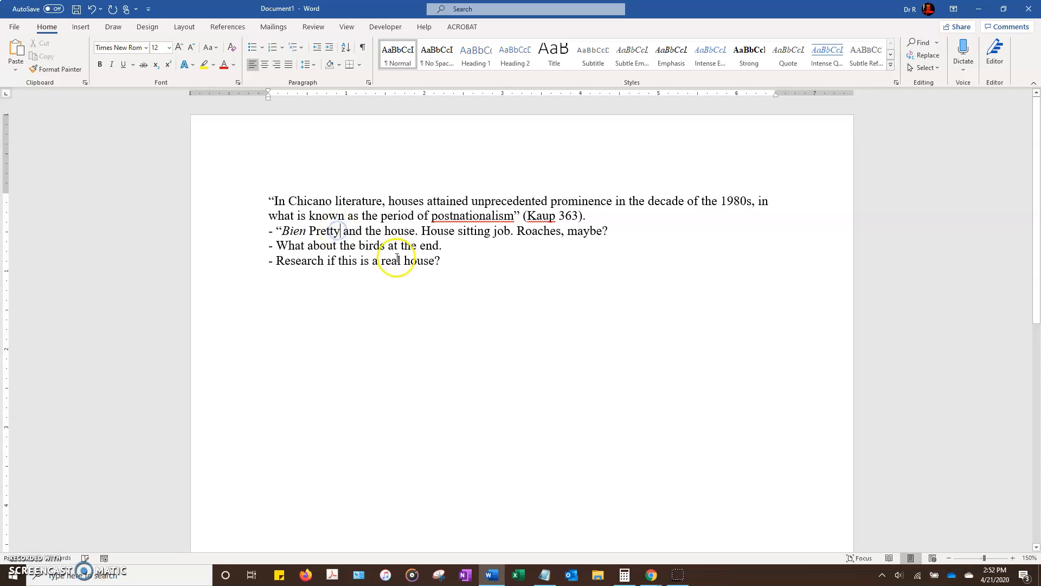
pyautogui.write('"')
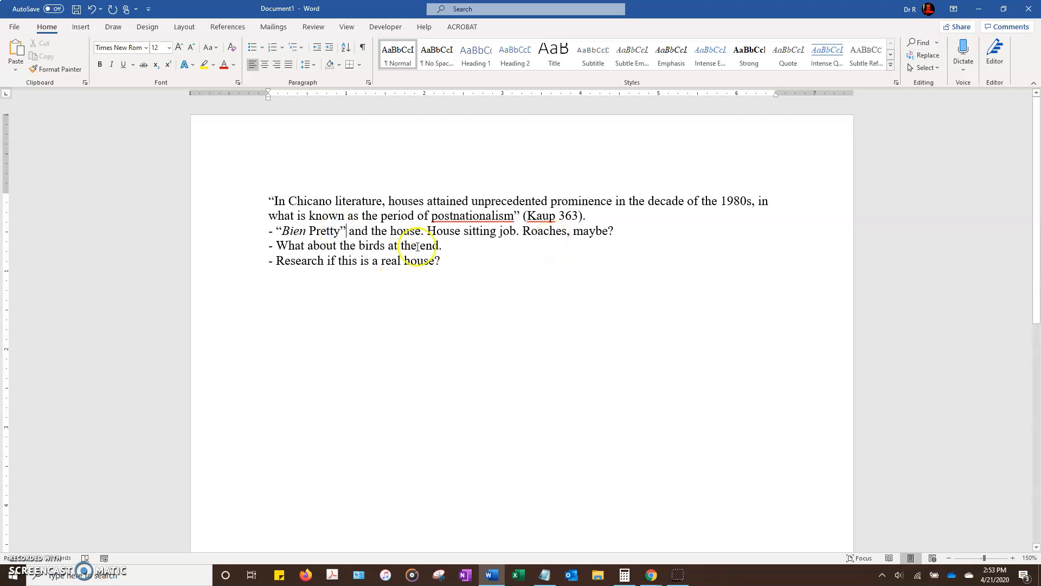
pyautogui.moveTo(276, 261); pyautogui.dragTo(440, 260)
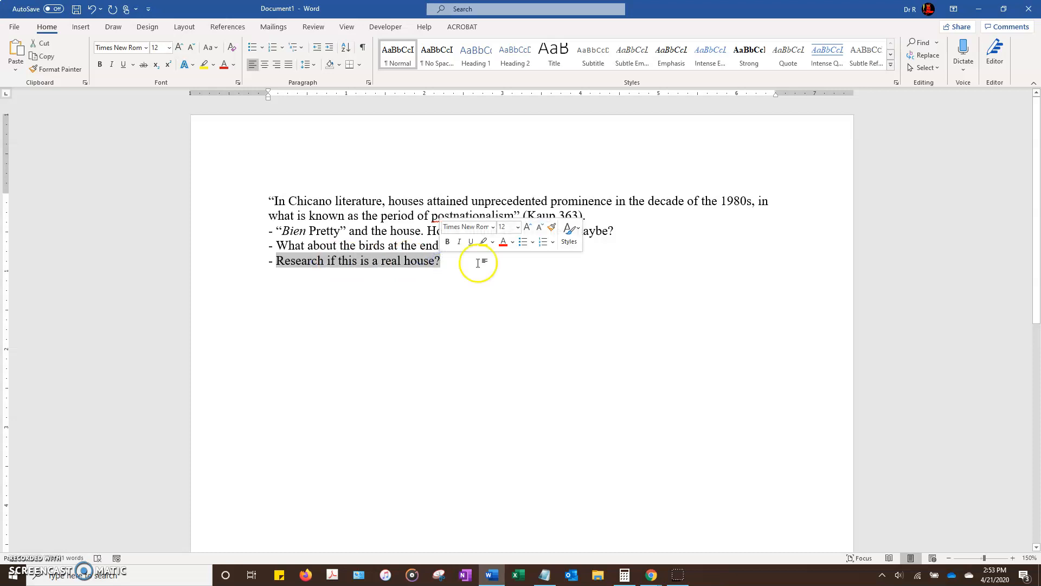
pyautogui.click(450, 262)
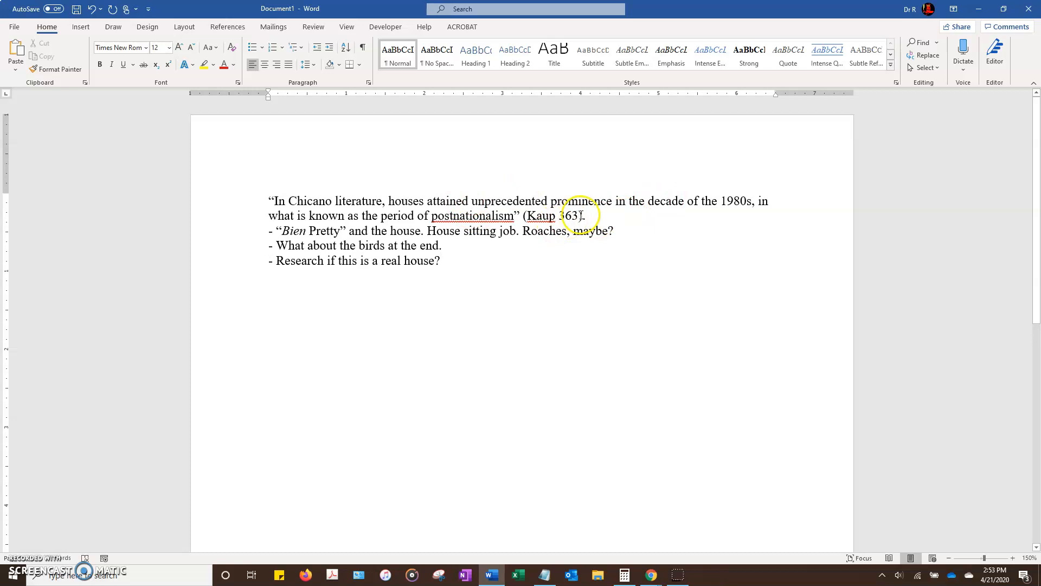
pyautogui.moveTo(587, 215); pyautogui.dragTo(265, 202)
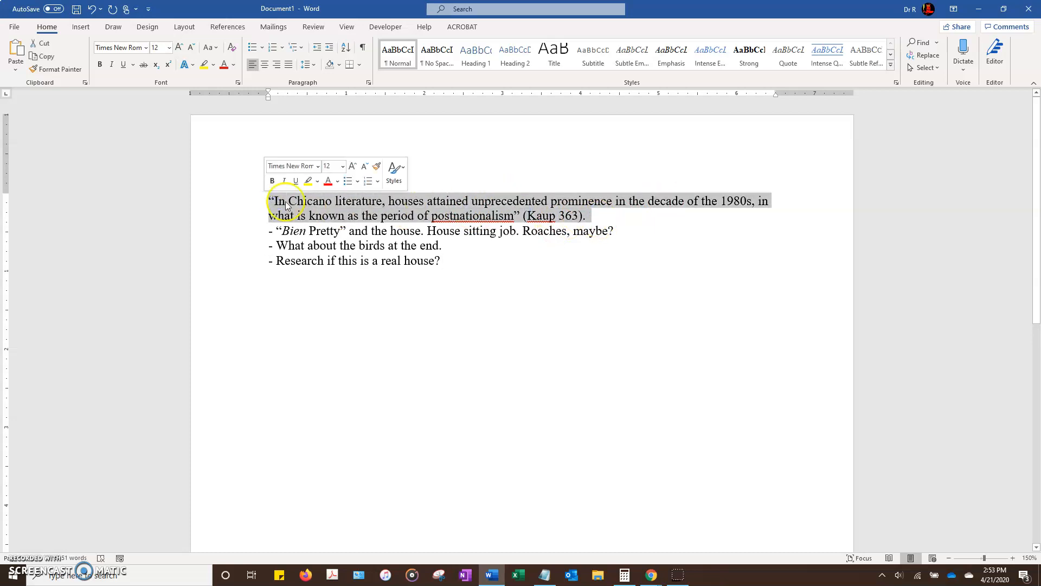
pyautogui.click(462, 259)
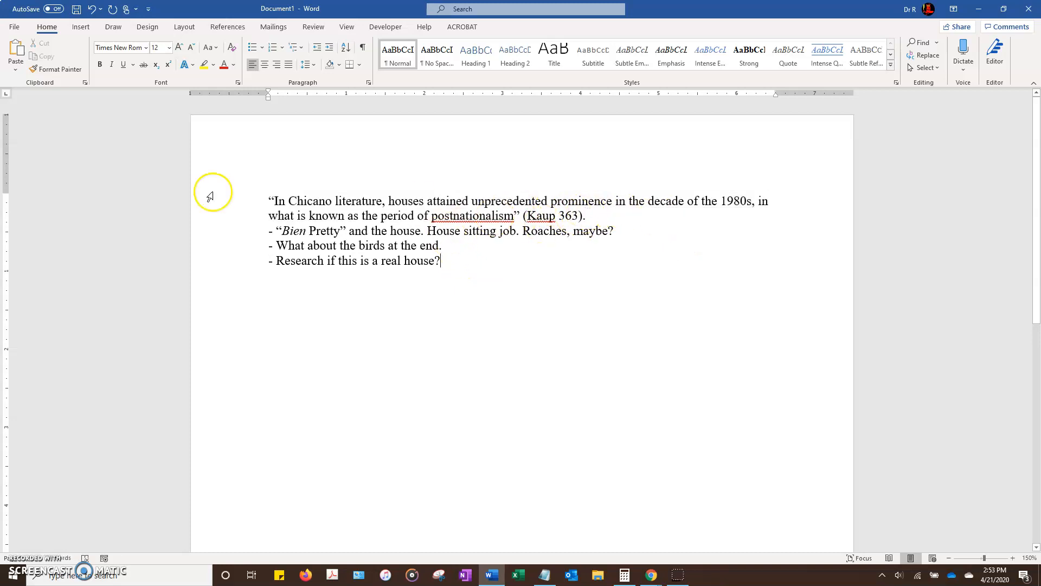
# Step: Introduce the quotation with "According to an article from American Literature," placed before it, with the journal title in italics
pyautogui.click(267, 200)
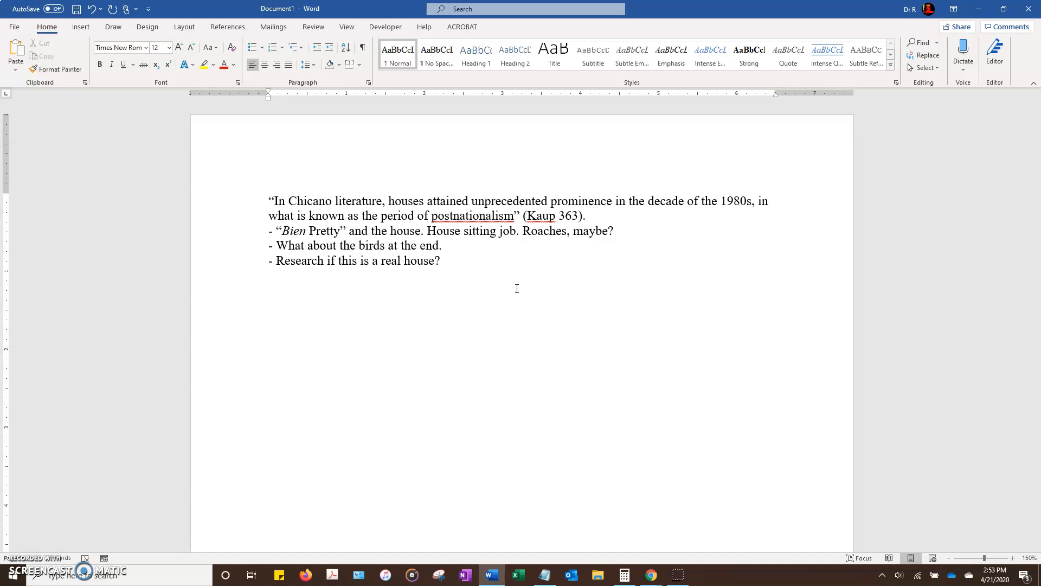
pyautogui.write('According t')
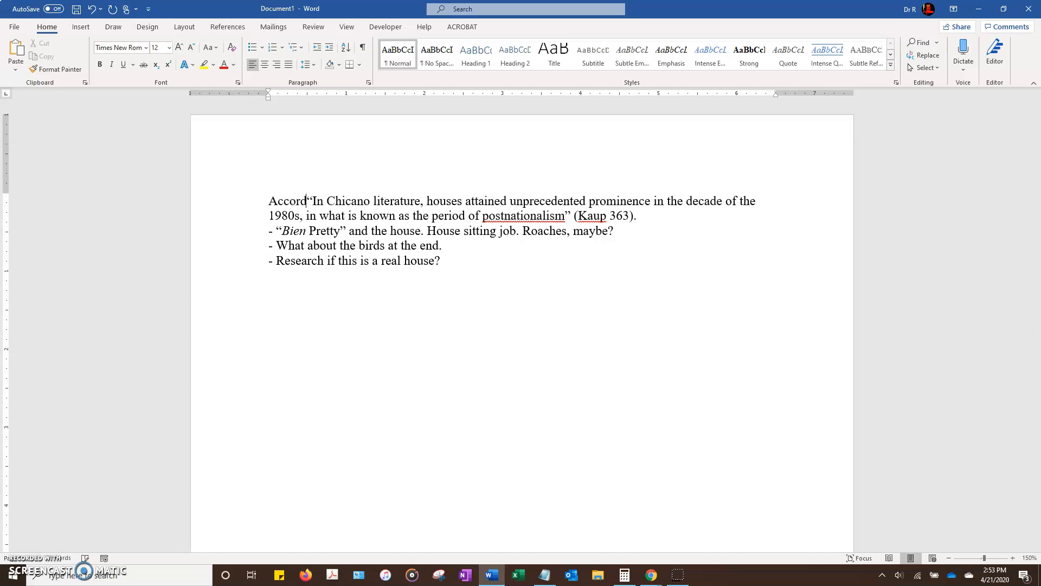
pyautogui.write('o an artic')
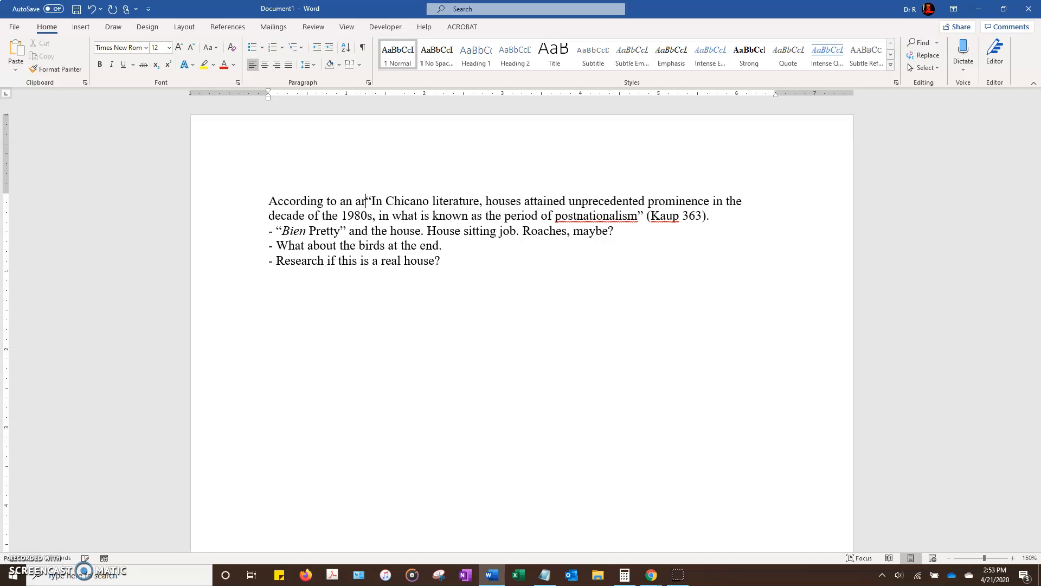
pyautogui.write('le from ')
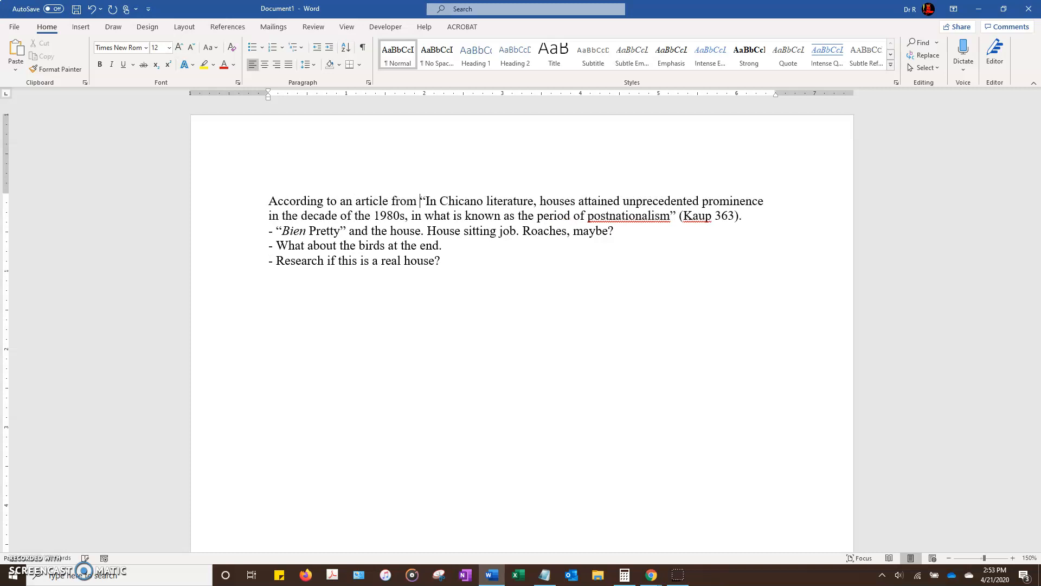
pyautogui.write('American L')
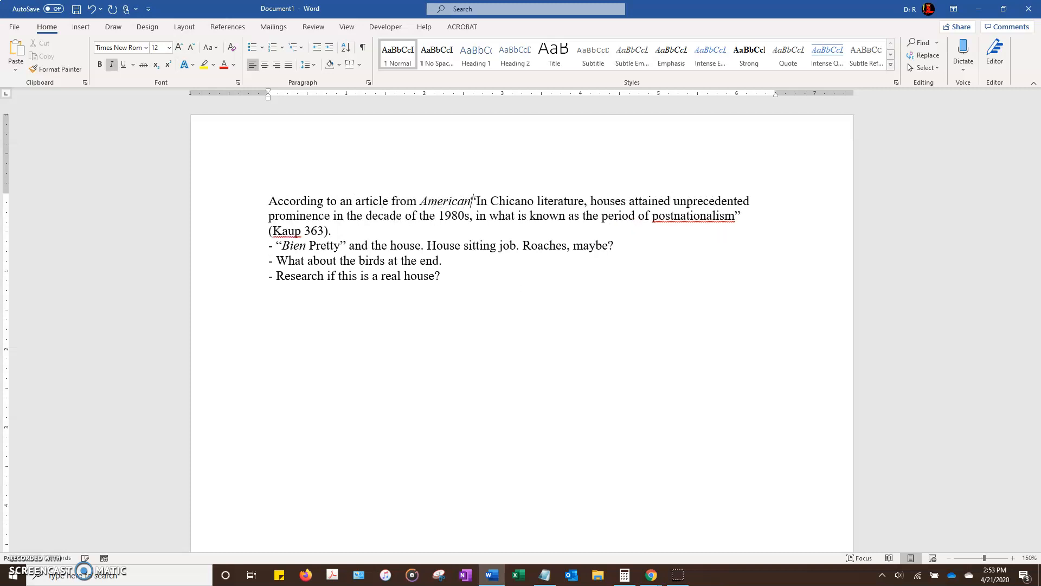
pyautogui.write('iterature,')
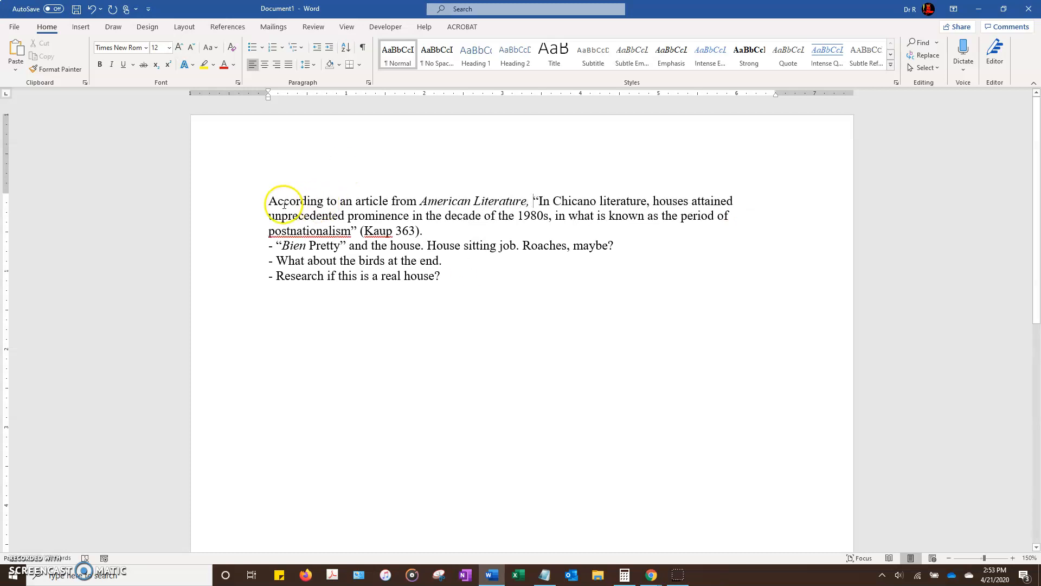
# Step: Insert "by" and the article author's full name after "According to an article" in the lead-in phrase
pyautogui.moveTo(269, 202); pyautogui.dragTo(505, 203)
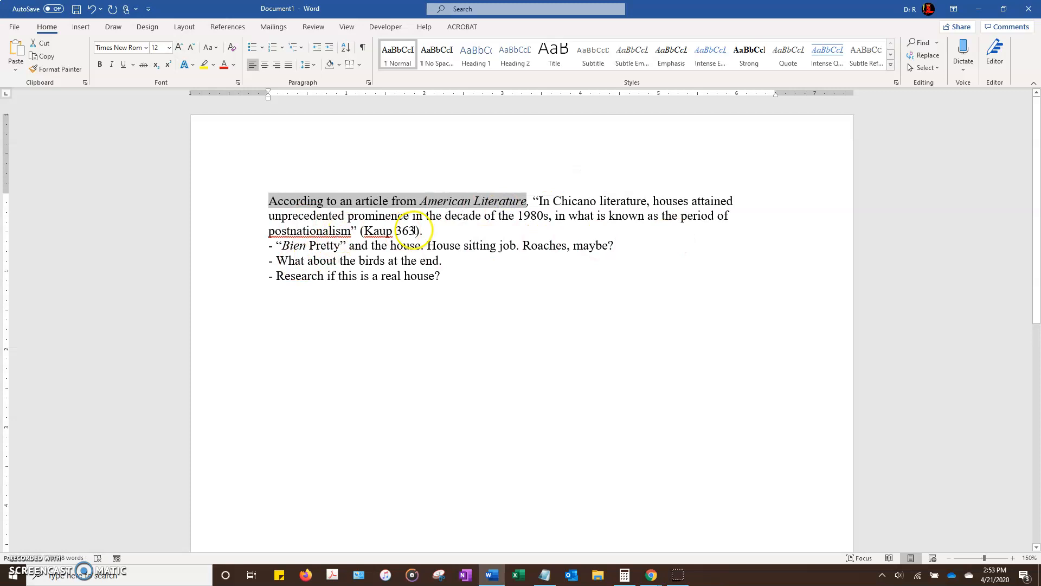
pyautogui.doubleClick(376, 230)
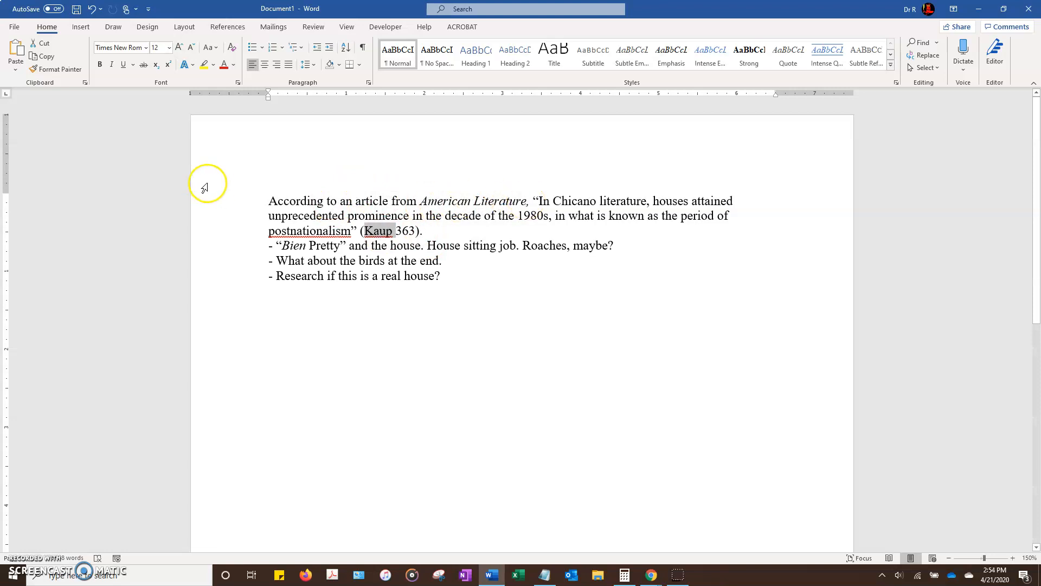
pyautogui.click(378, 196)
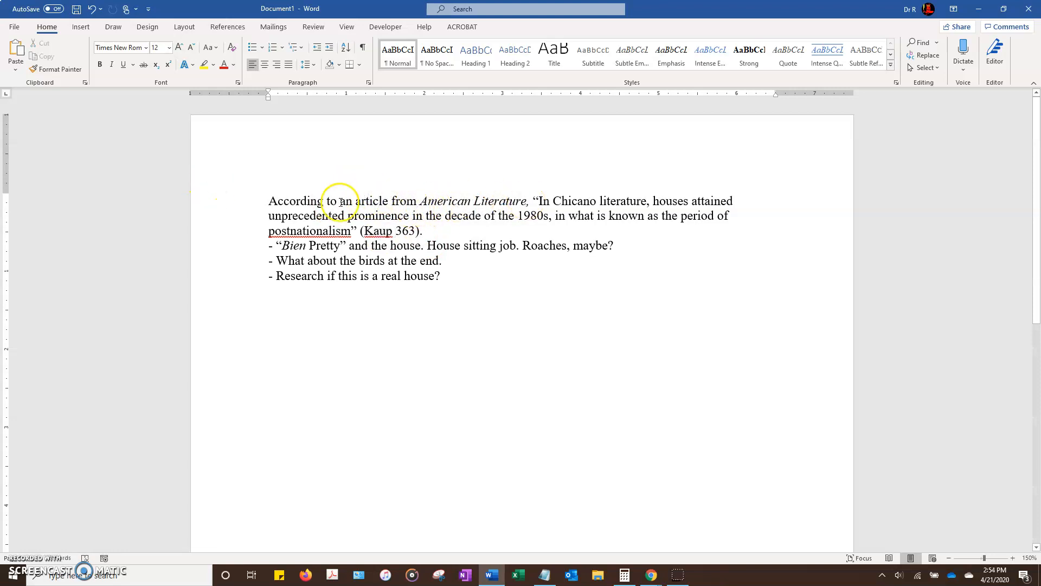
pyautogui.click(392, 202)
pyautogui.write('by Monika Kau')
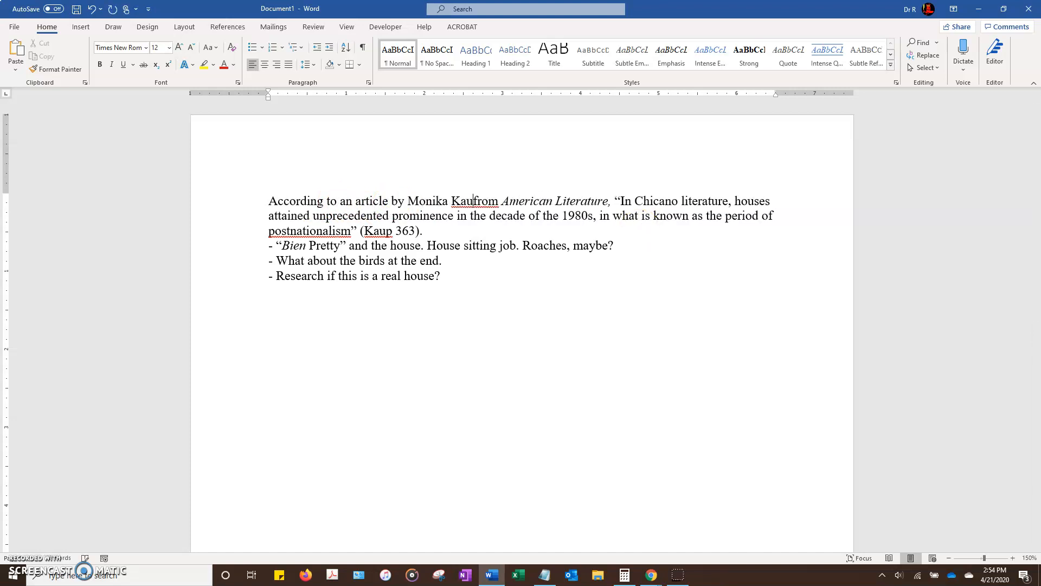
pyautogui.write('p')
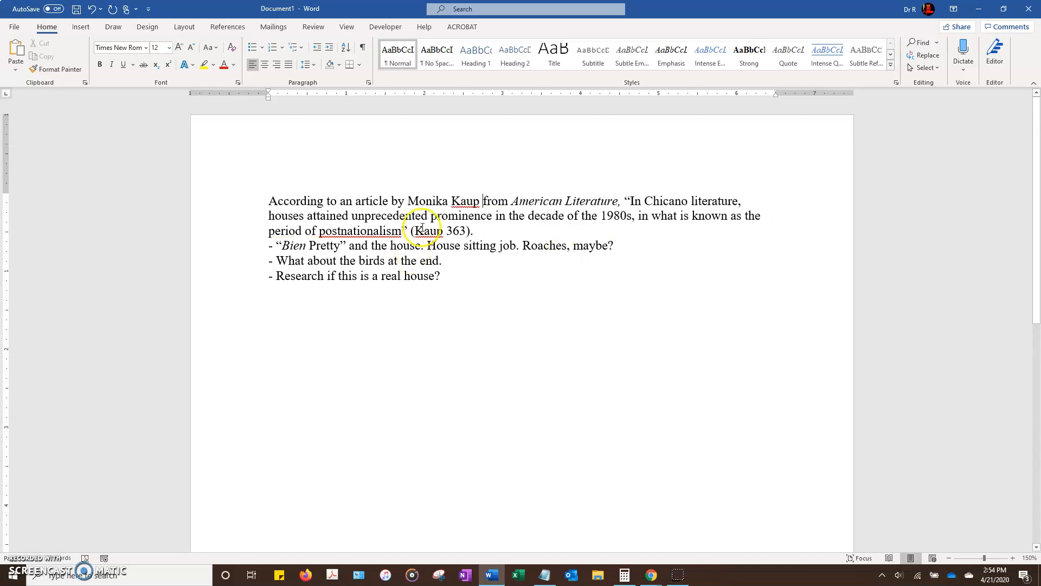
# Step: Remove the author's surname from the parenthetical citation after the quotation, keeping only the page number 363
pyautogui.doubleClick(464, 200)
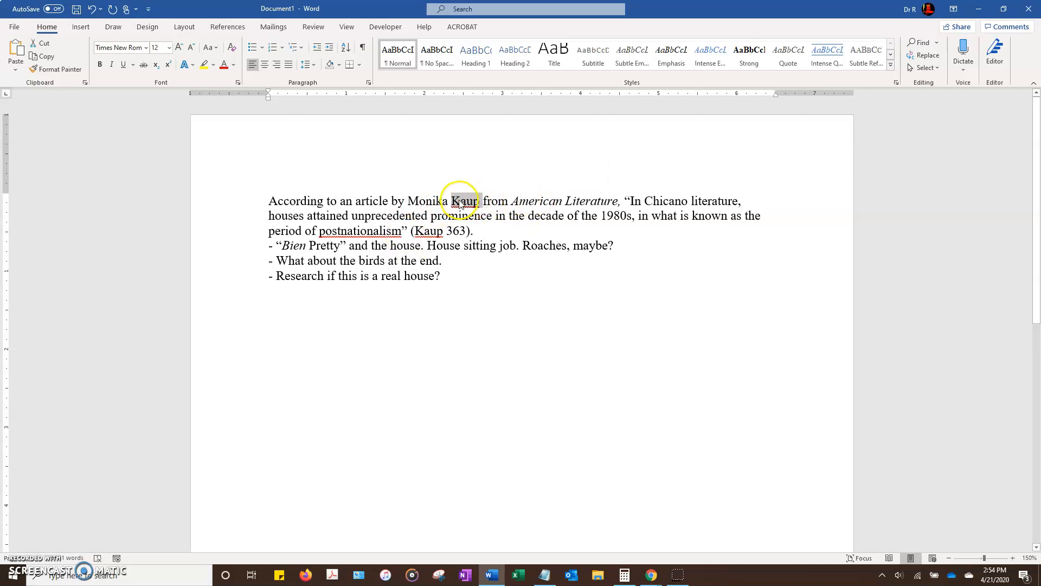
pyautogui.doubleClick(430, 231)
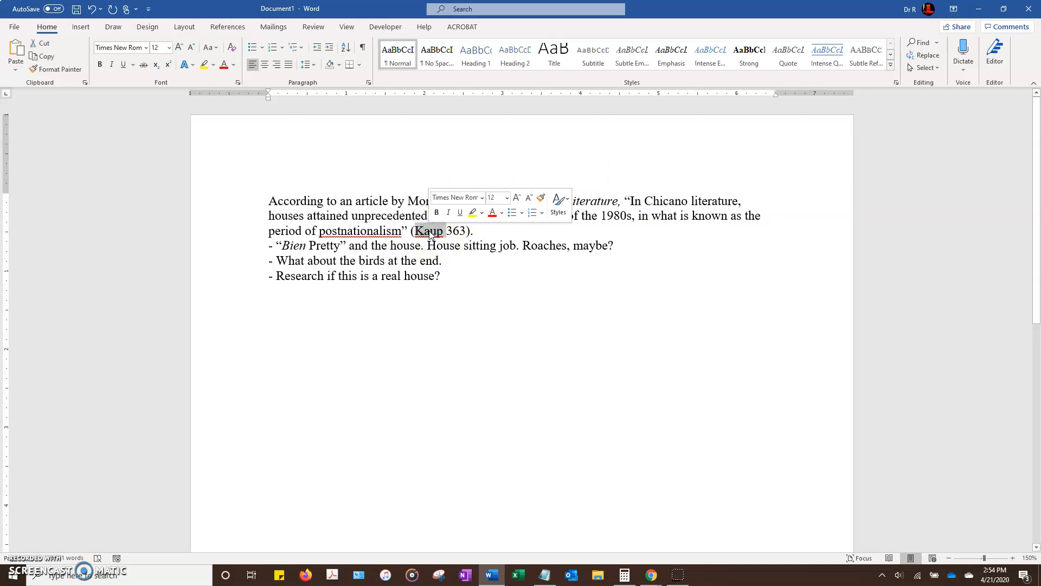
pyautogui.press('Delete')
pyautogui.click(481, 233)
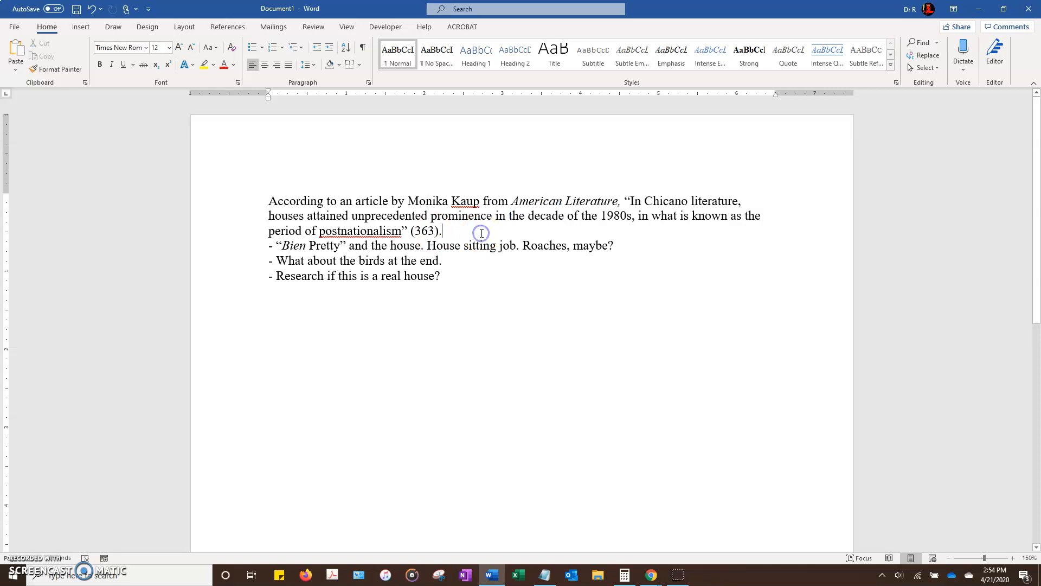
pyautogui.click(454, 277)
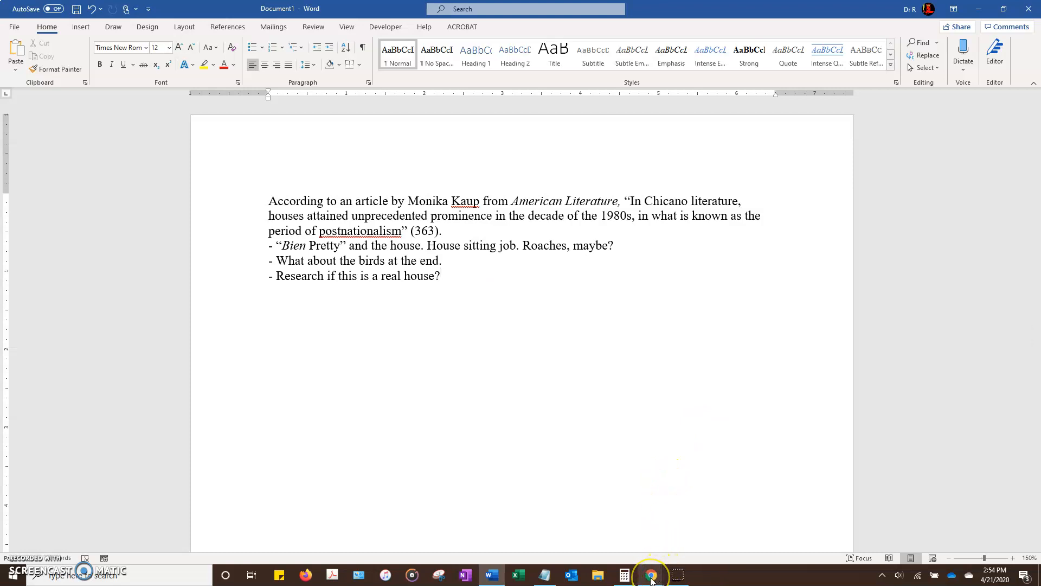
# Step: Switch to Chrome, go to the article's JSTOR record page and copy its MLA citation
pyautogui.moveTo(651, 579)
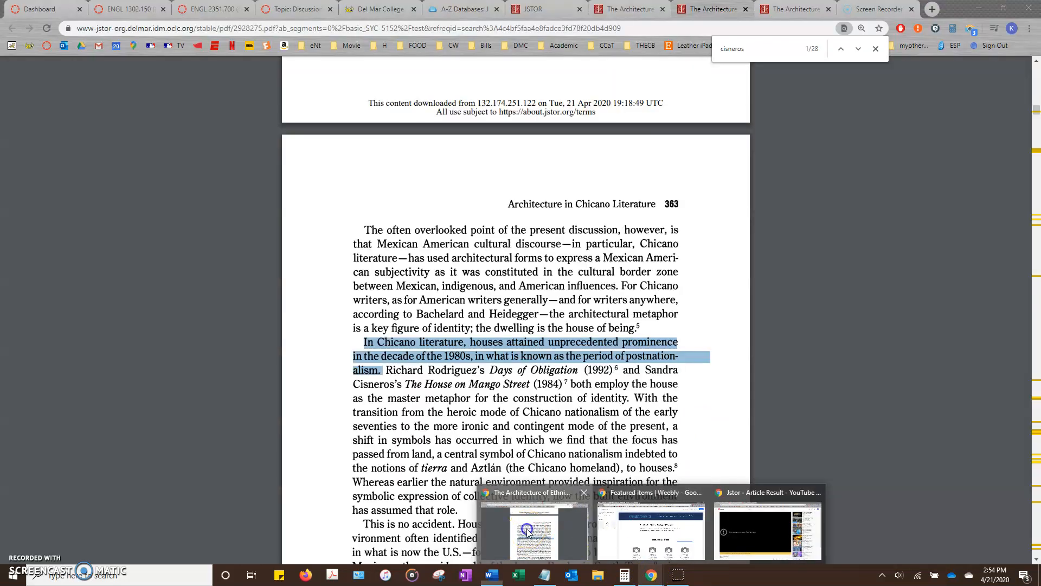
pyautogui.click(534, 523)
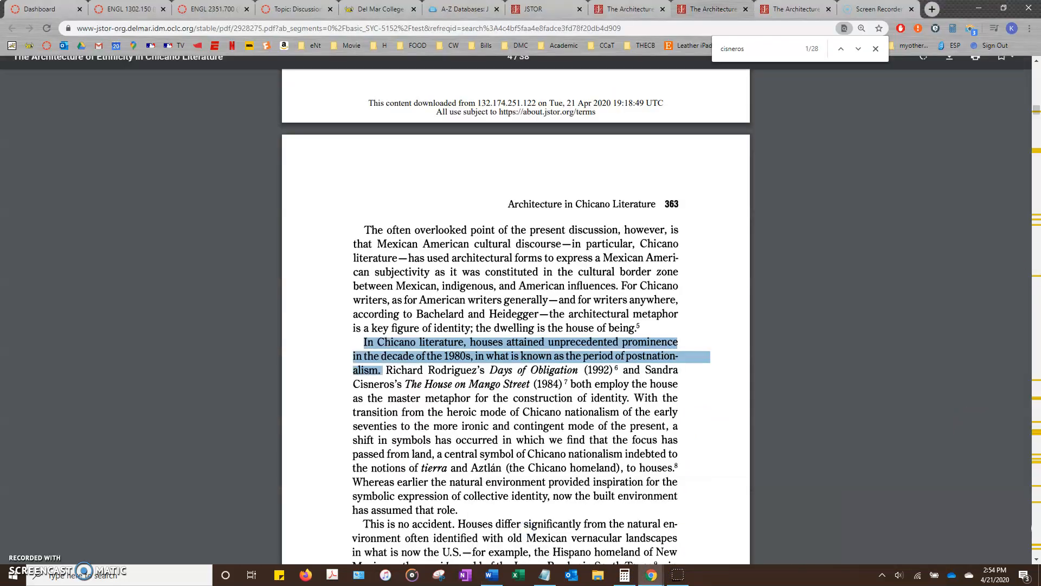
pyautogui.click(634, 10)
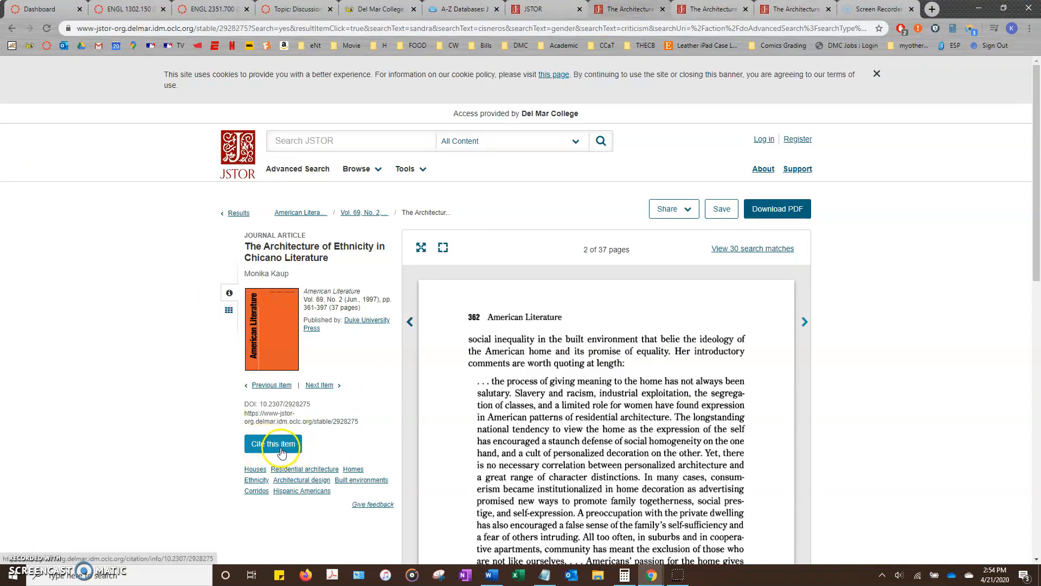
pyautogui.scroll(-2, 336, 421)
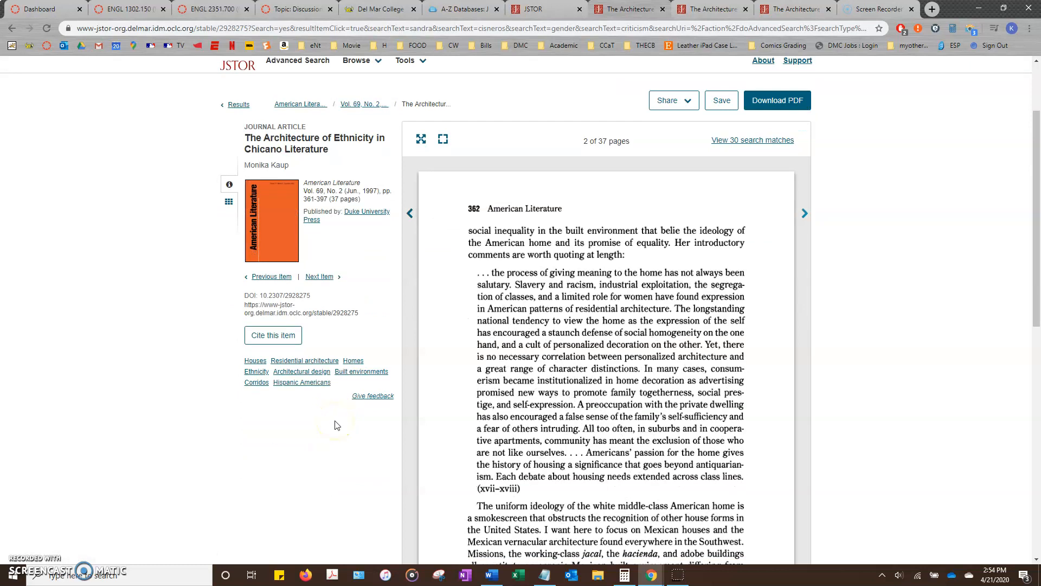
pyautogui.click(679, 576)
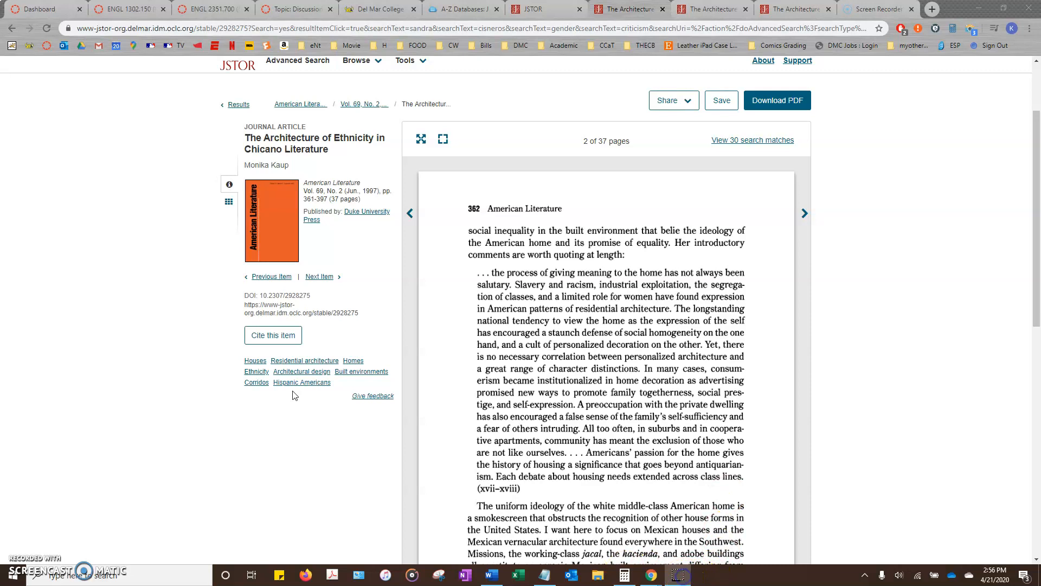
pyautogui.click(300, 389)
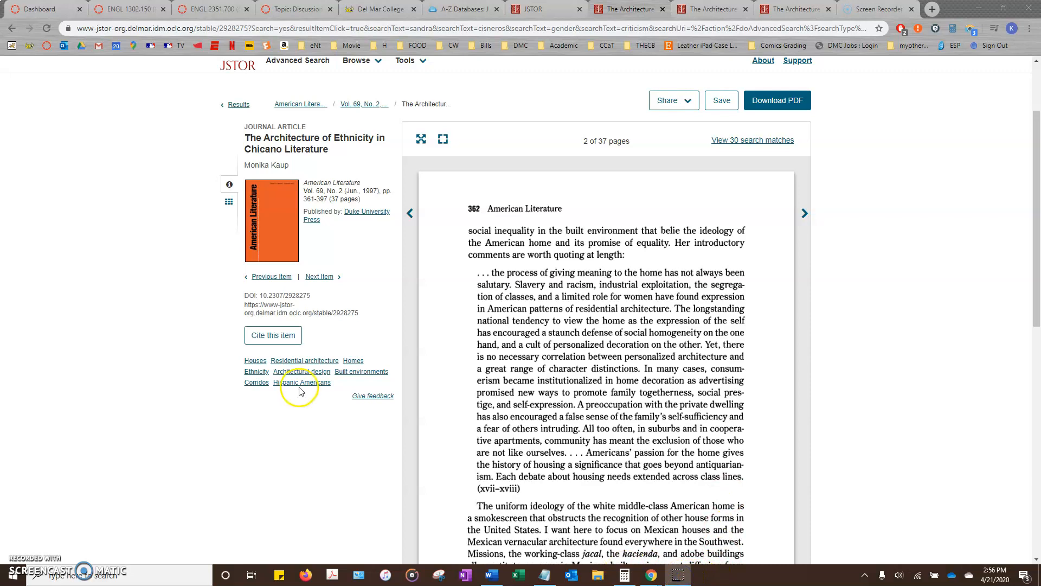
pyautogui.click(272, 335)
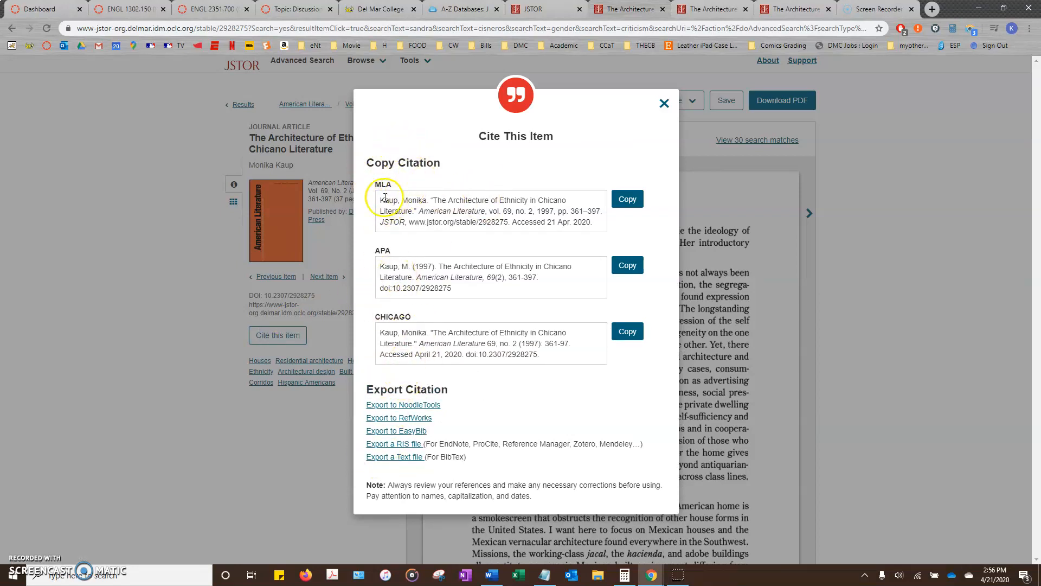
pyautogui.moveTo(381, 200); pyautogui.dragTo(577, 220)
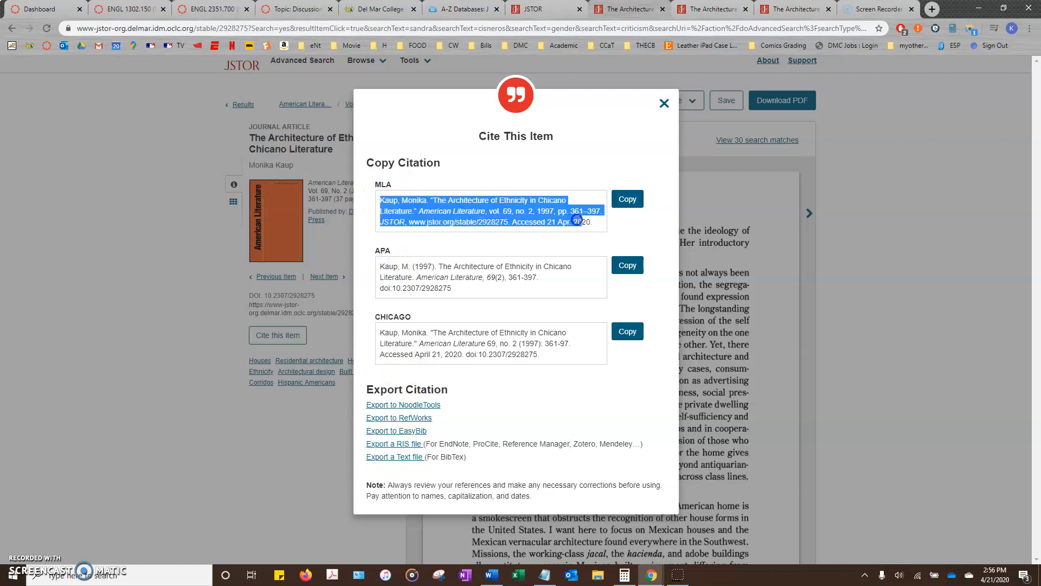
pyautogui.click(626, 201)
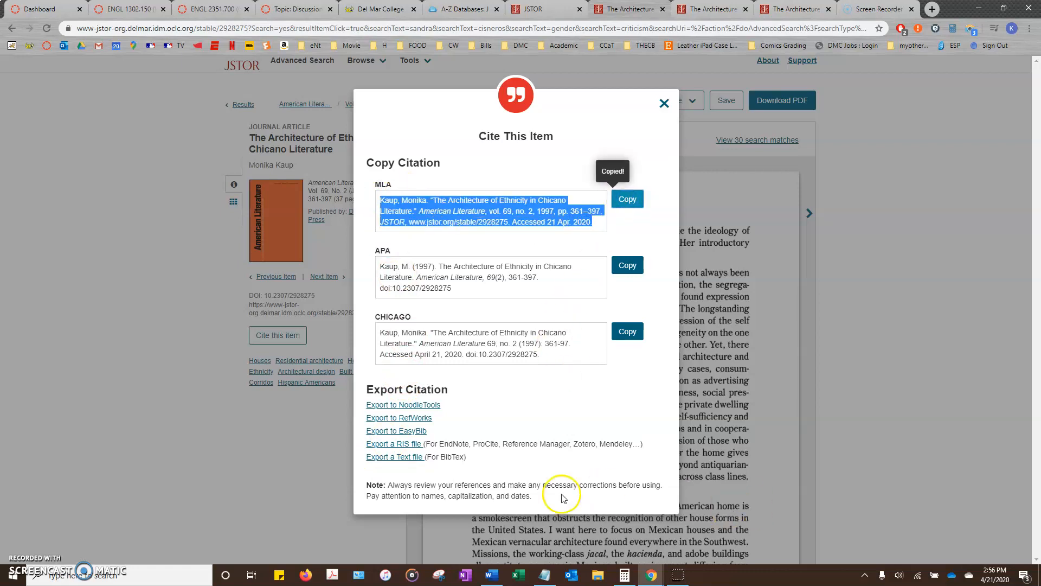
# Step: Back in Word, paste the MLA citation below the last research note, separated from it by two blank lines
pyautogui.click(496, 579)
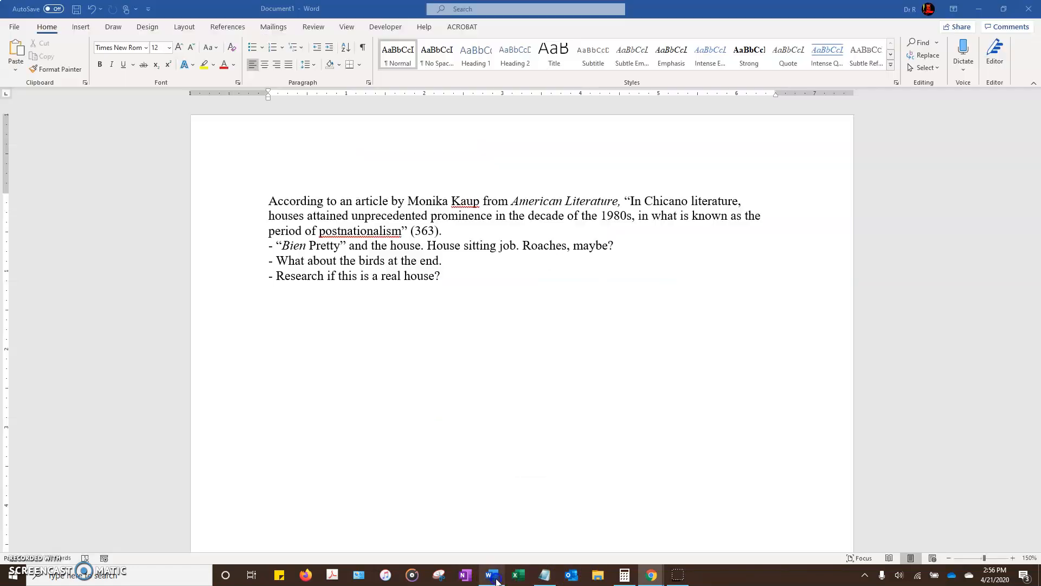
pyautogui.click(455, 331)
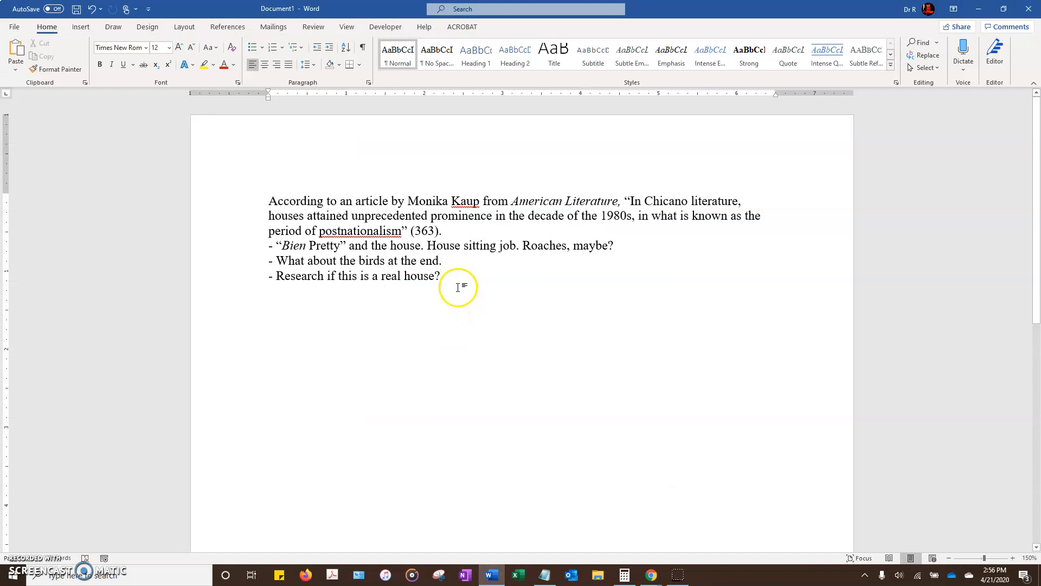
pyautogui.press('Return')
pyautogui.press('Return')
pyautogui.press('Return')
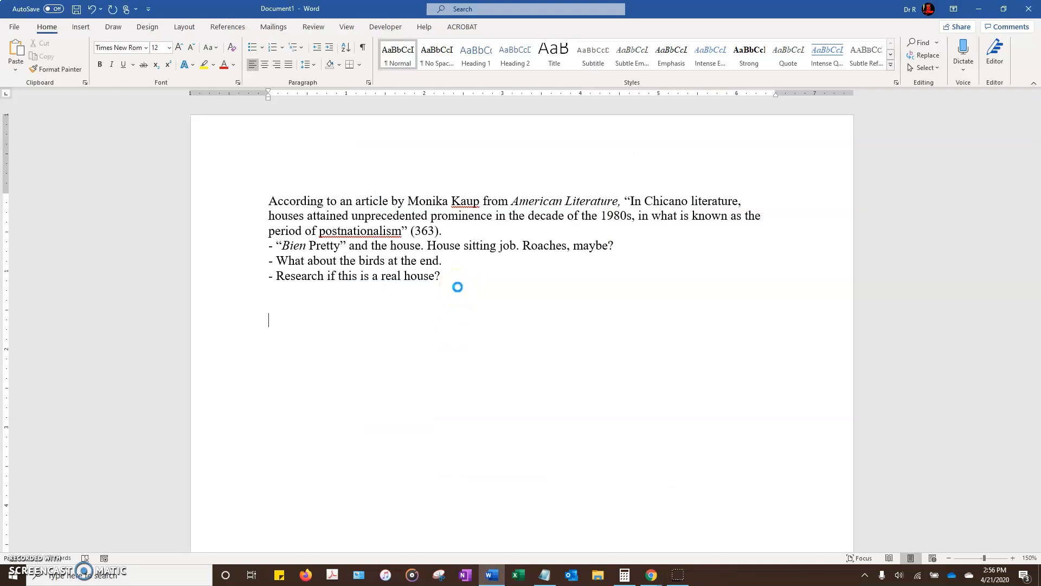
pyautogui.hotkey('ctrl', 'v')
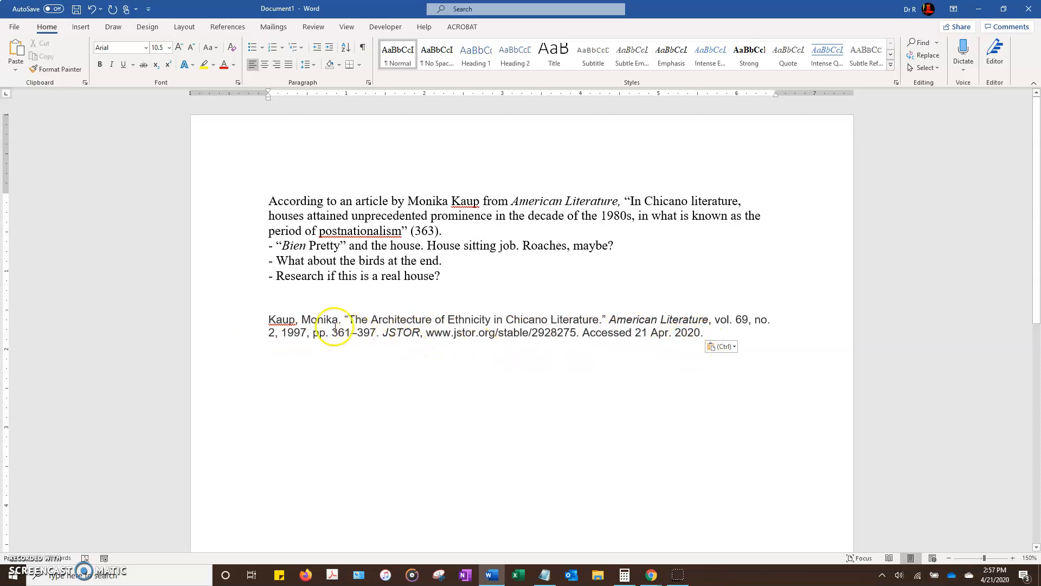
# Step: Format the whole pasted citation in Times New Roman, size 12
pyautogui.click(269, 319)
pyautogui.tripleClick(270, 320)
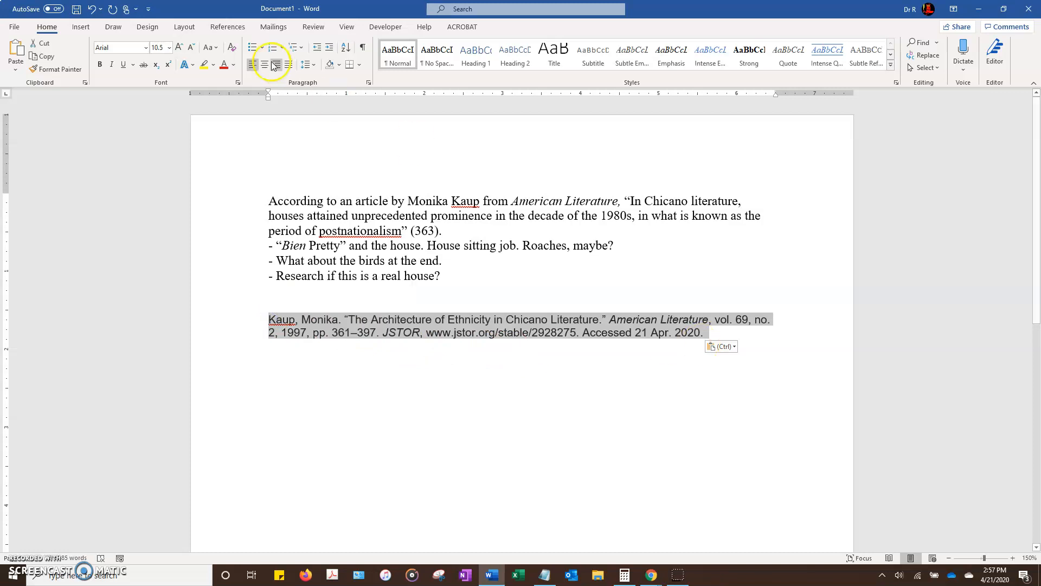
pyautogui.click(134, 50)
pyautogui.write('Times New Rom')
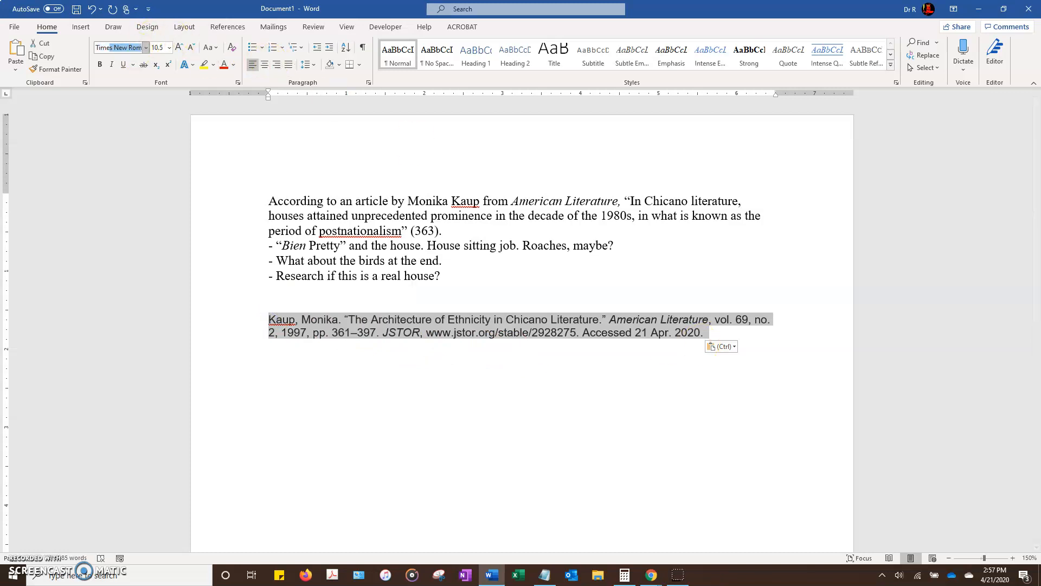
pyautogui.press('Tab')
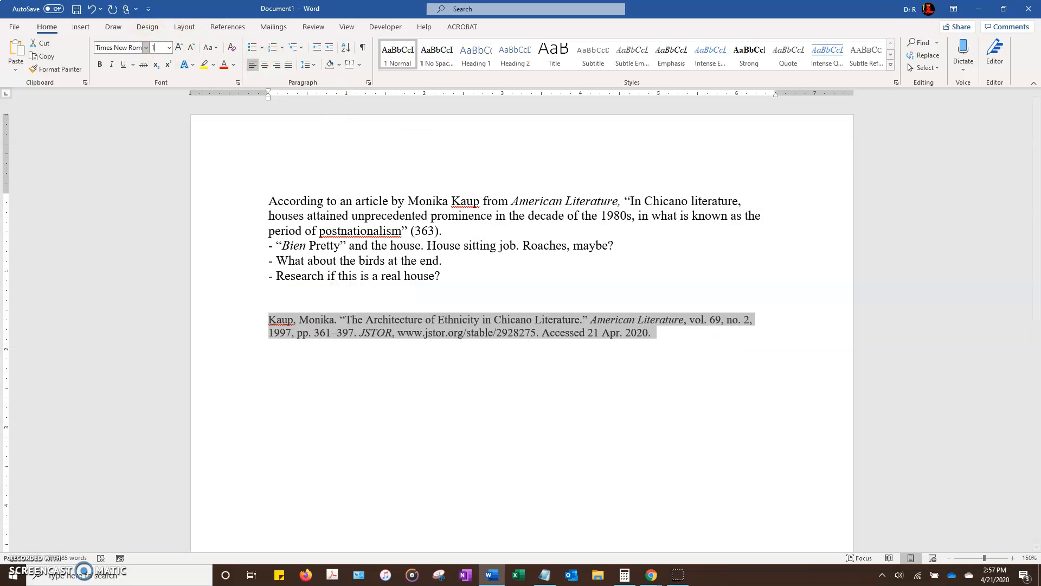
pyautogui.write('12')
pyautogui.press('Return')
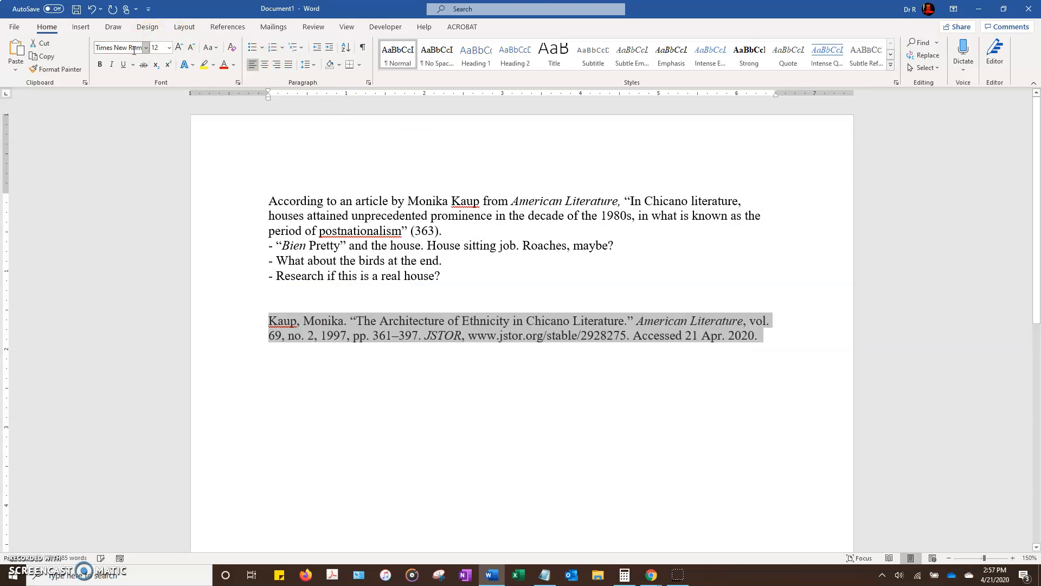
# Step: Apply double line spacing and a hanging indent to the pasted citation
pyautogui.click(268, 320)
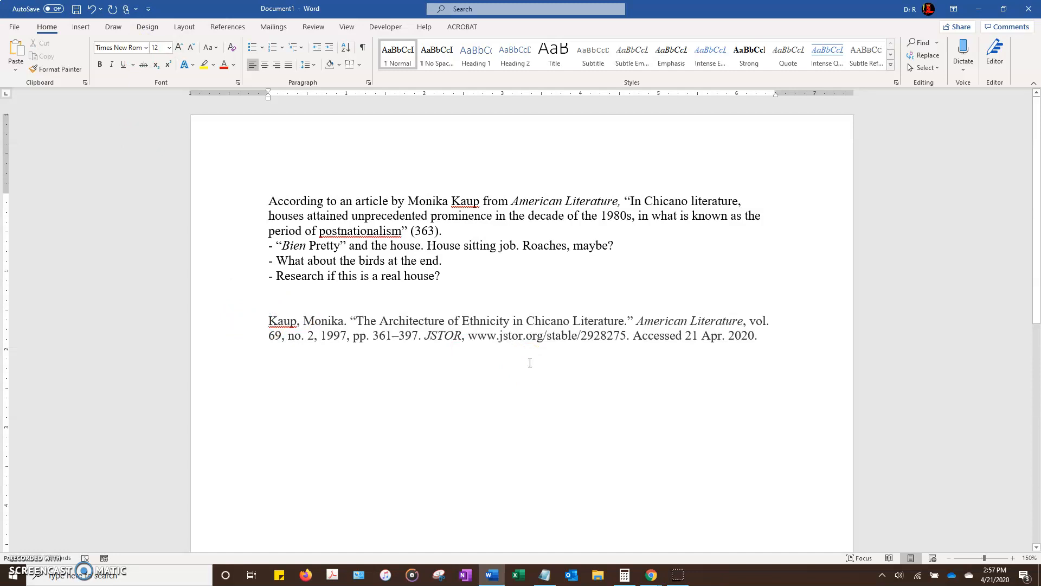
pyautogui.hotkey('ctrl', '2')
pyautogui.hotkey('ctrl', 't')
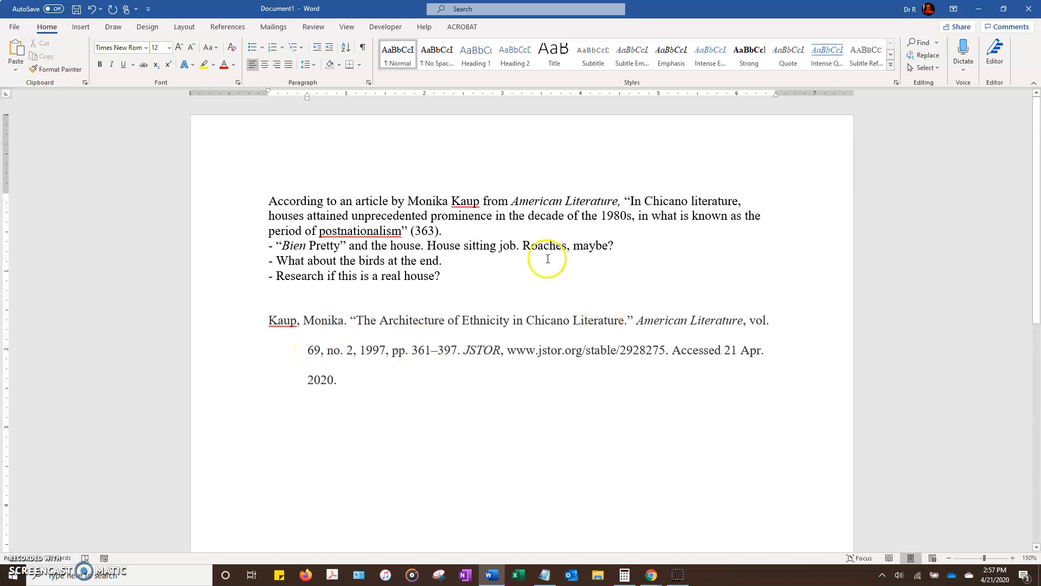
pyautogui.moveTo(383, 209); pyautogui.dragTo(454, 229)
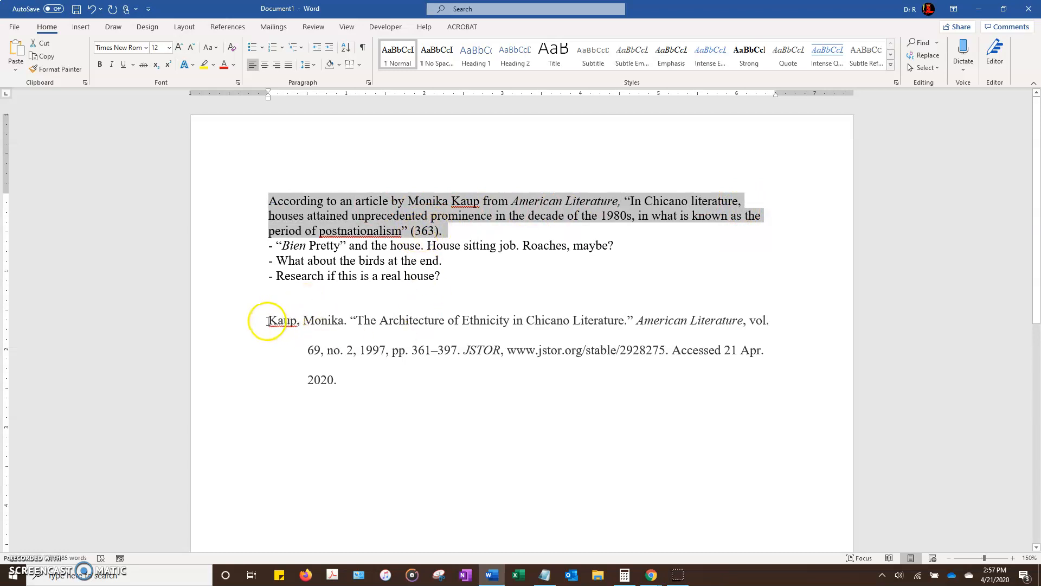
pyautogui.moveTo(267, 320); pyautogui.dragTo(341, 380)
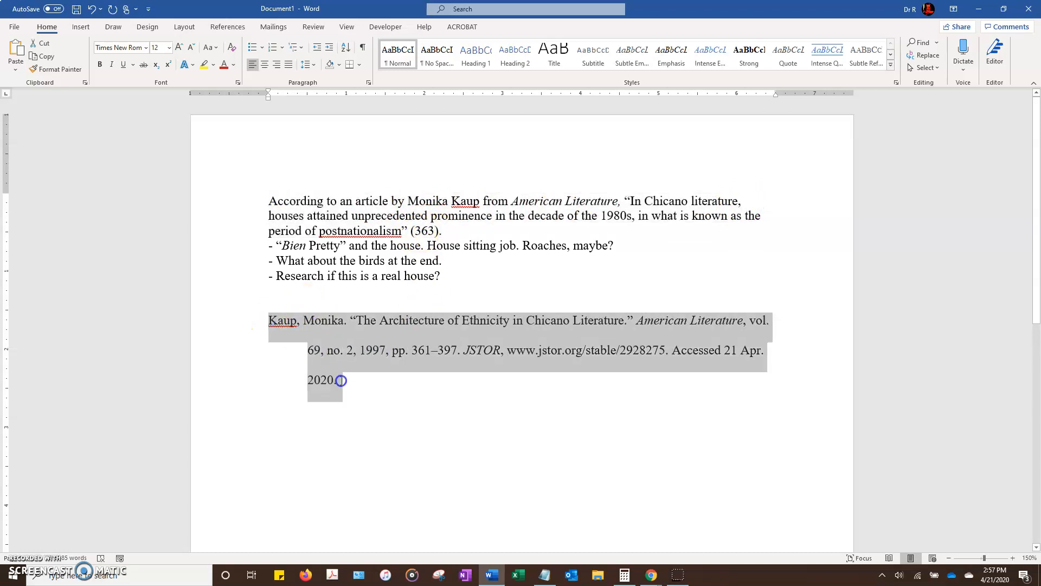
pyautogui.click(456, 396)
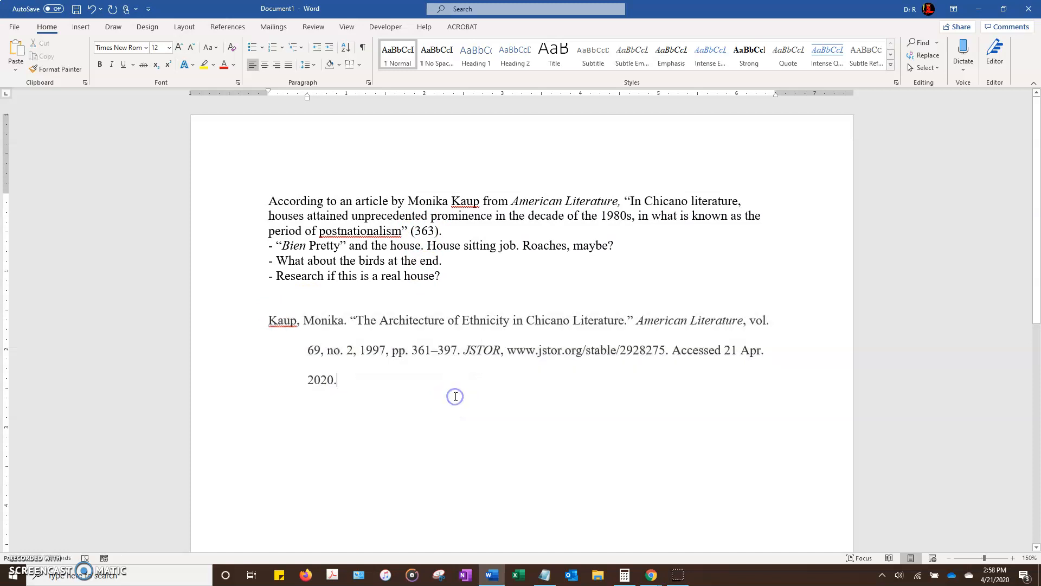